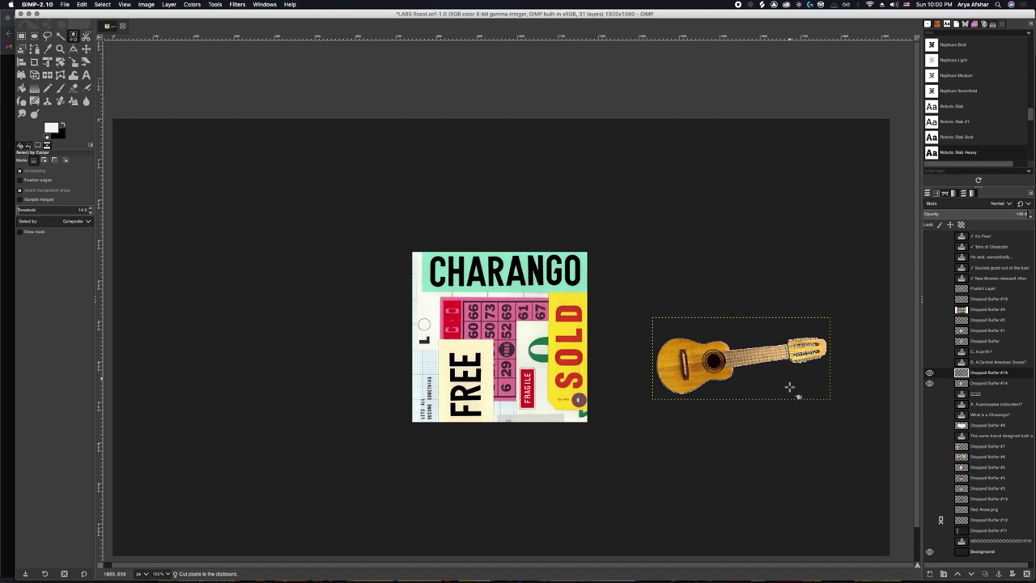
# Rotate the charango cutout so it stands upright with its headstock pointing up.
pyautogui.hotkey('shift', 'r')
pyautogui.moveTo(745, 388); pyautogui.dragTo(742, 273)
pyautogui.press('Return')
# Scale the upright charango layer to 160 × 305 px and place it on the CHARANGO cover artwork.
pyautogui.hotkey('shift', 's')
pyautogui.click(751, 439)
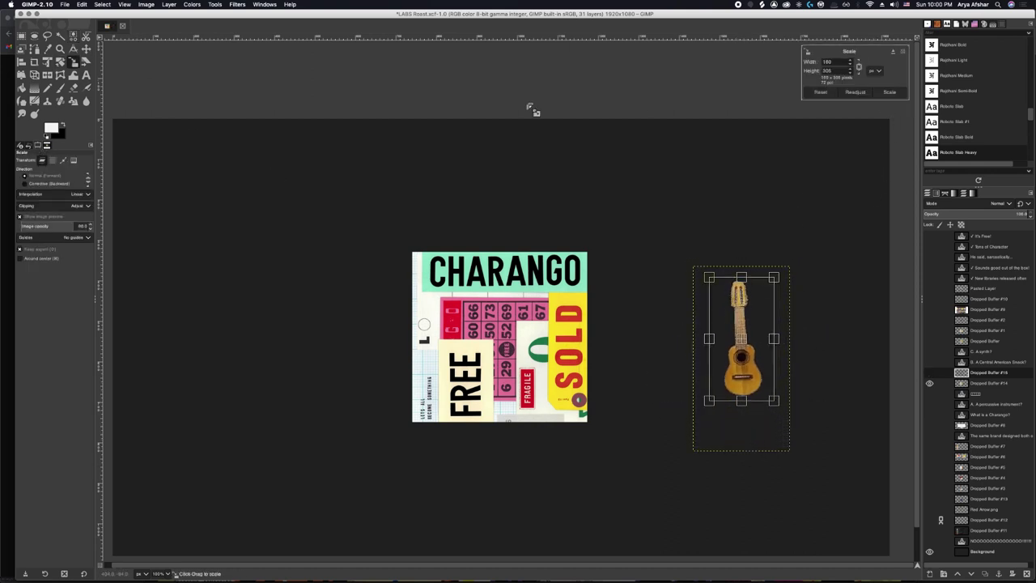
pyautogui.press('Return')
pyautogui.press('m')
pyautogui.moveTo(719, 365); pyautogui.dragTo(498, 379)
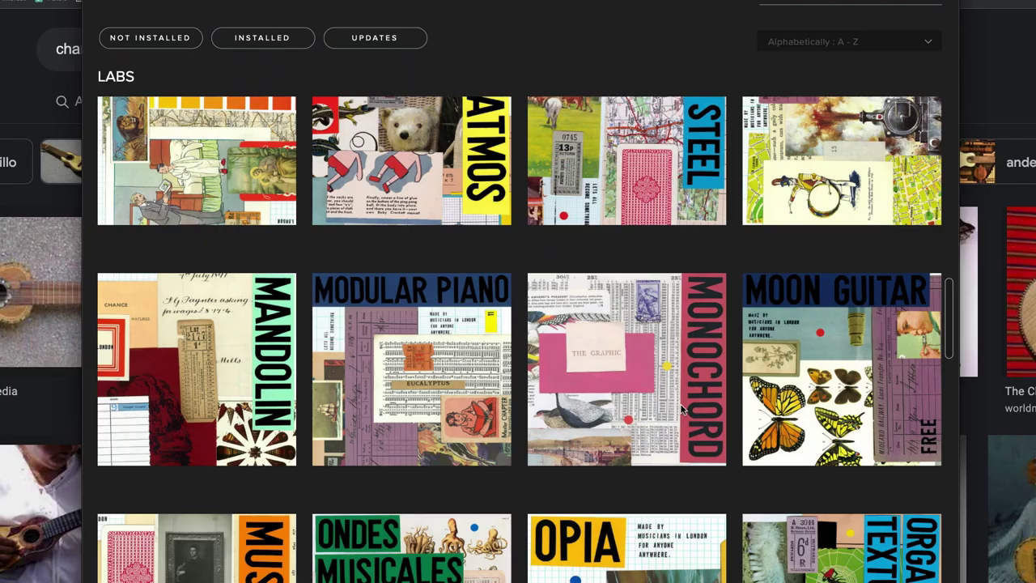
# Switch to the Spitfire Audio app and look through the LABS library's cover artwork, including Opia.
pyautogui.scroll(-5, 682, 410)
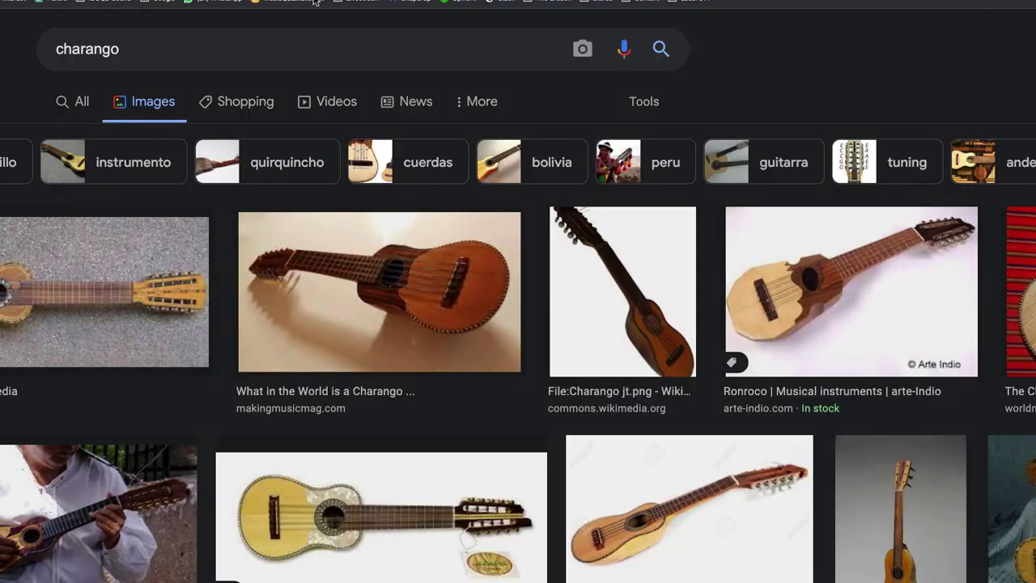
pyautogui.hotkey('ctrl', 'shift', 'n')
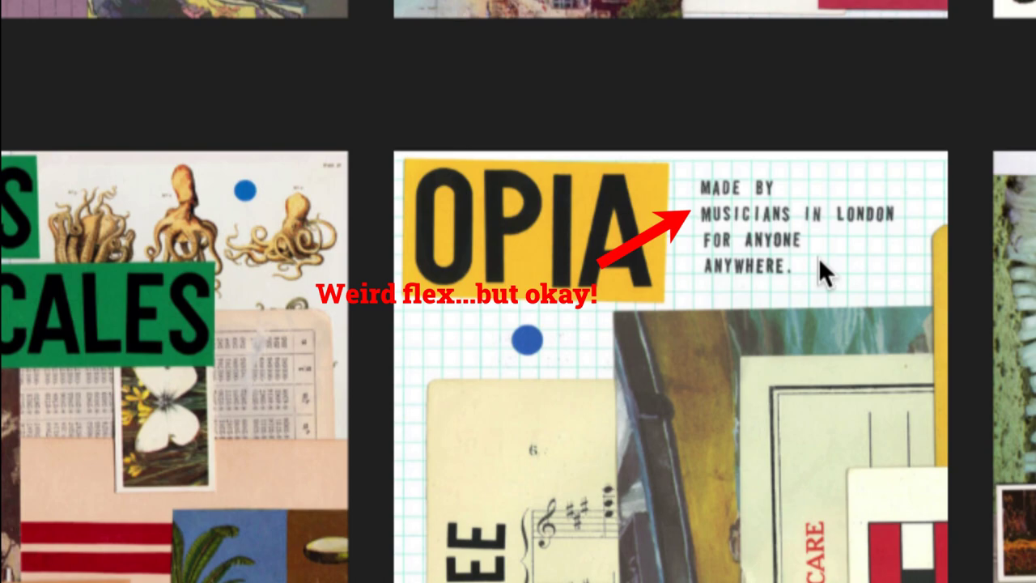
pyautogui.scroll(-5, 818, 257)
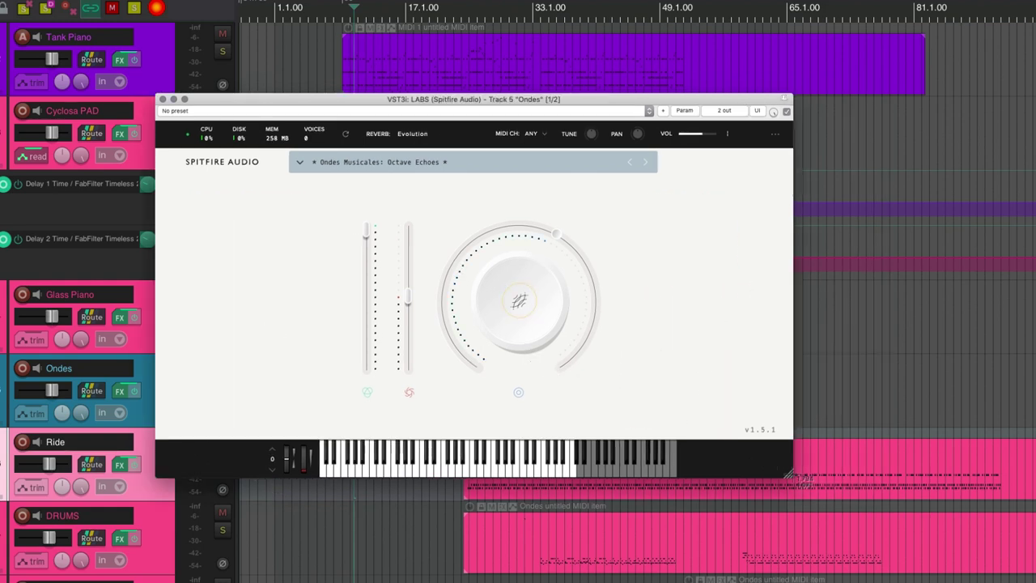
# Measure the LABS plugin interface in REAPER and the blank areas on both sides of its controls with the screenshot region selector.
pyautogui.moveTo(794, 479); pyautogui.dragTo(150, 120)
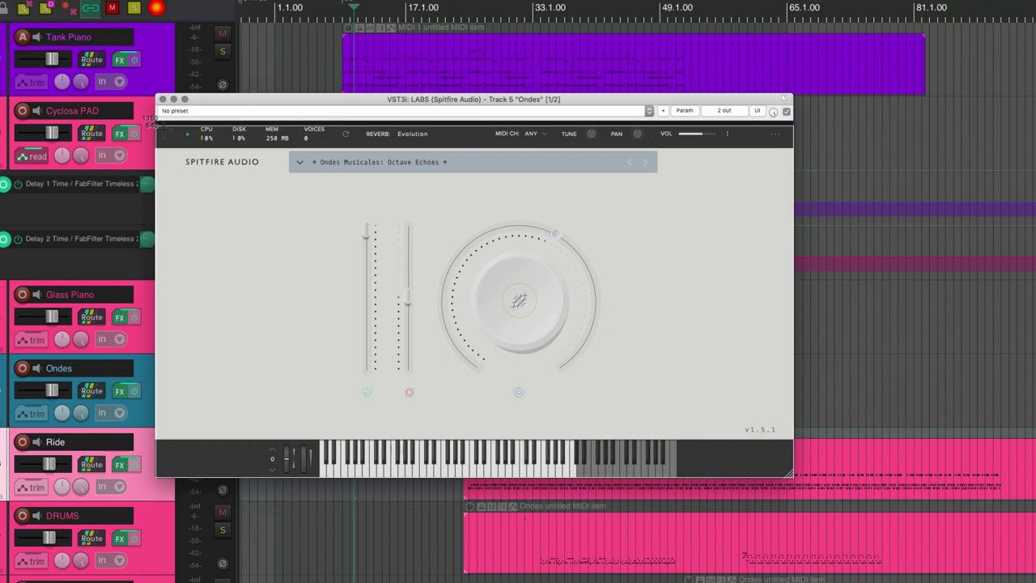
pyautogui.moveTo(158, 125); pyautogui.dragTo(158, 126)
pyautogui.moveTo(788, 437); pyautogui.dragTo(611, 185)
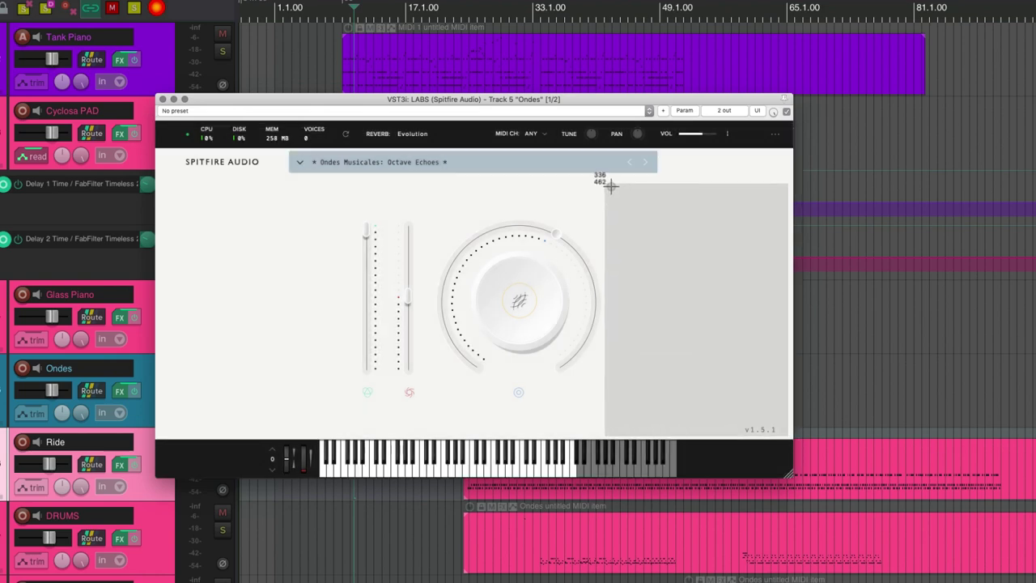
pyautogui.moveTo(610, 185); pyautogui.dragTo(607, 189)
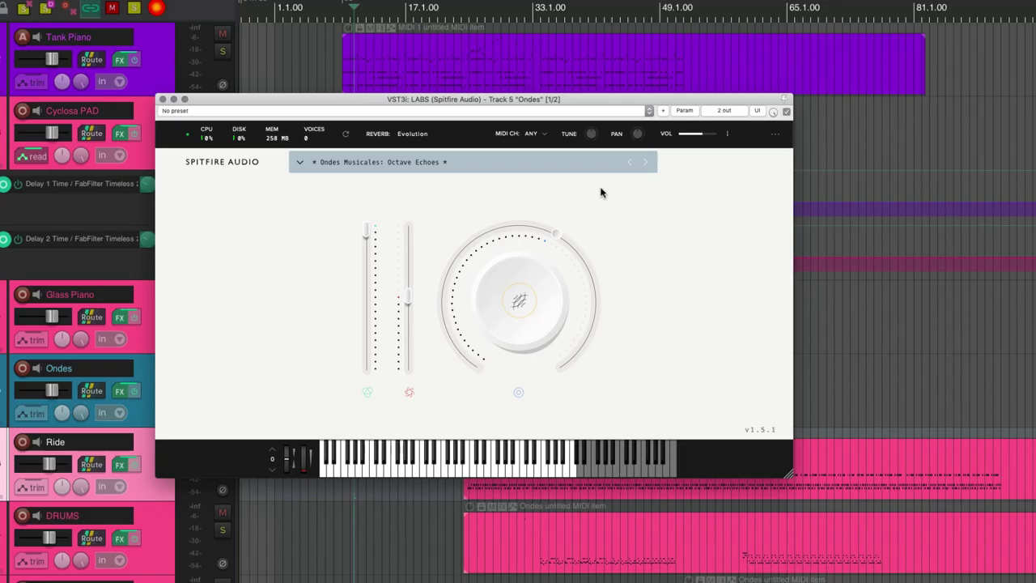
pyautogui.press('super+shift+4')
pyautogui.moveTo(357, 437); pyautogui.dragTo(179, 178)
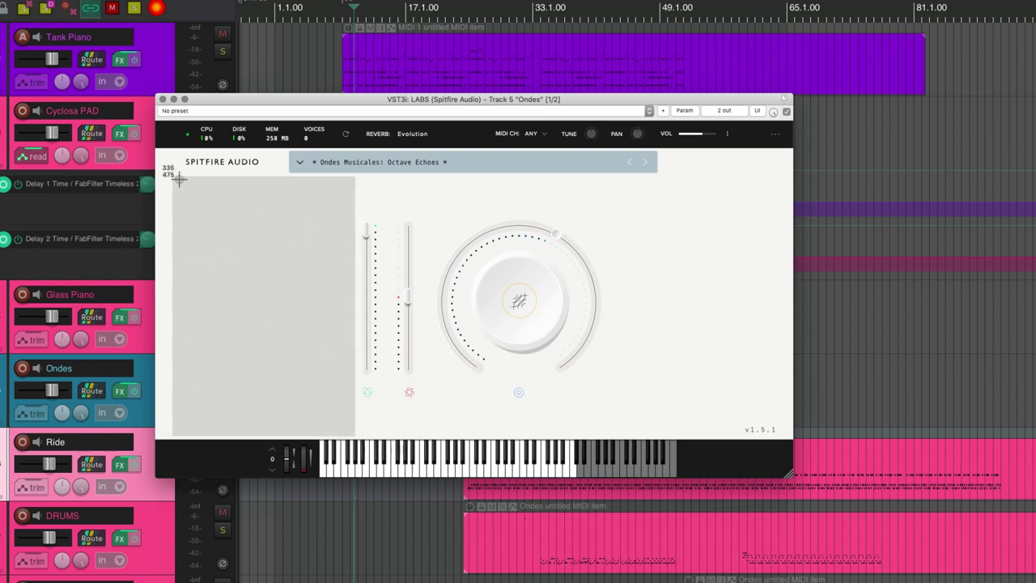
pyautogui.moveTo(179, 178); pyautogui.dragTo(179, 179)
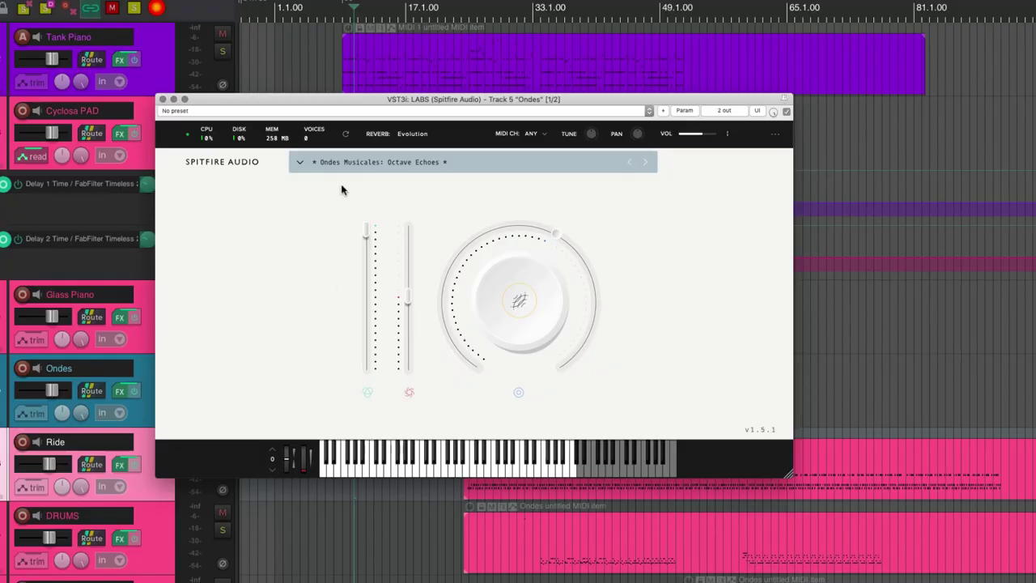
# Open the LABS preset list at the Ondes Musicales presets, inspect its layout and close it.
pyautogui.click(299, 163)
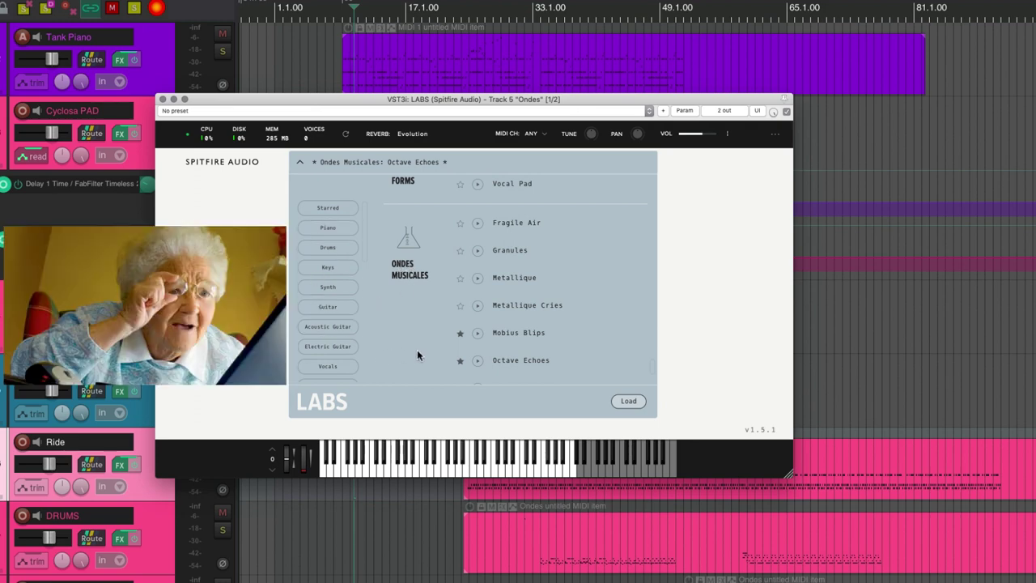
pyautogui.click(298, 163)
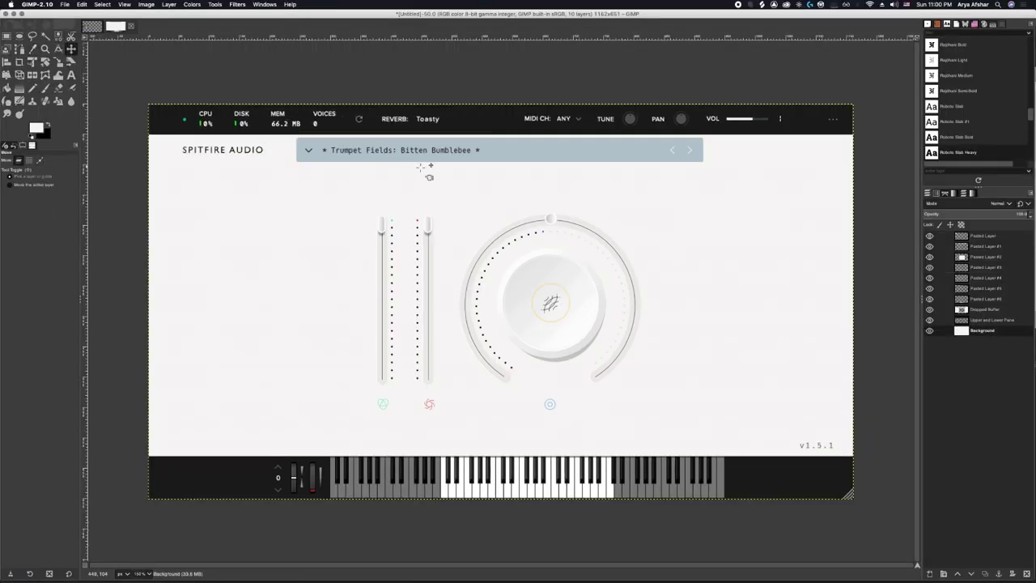
# In GIMP, shift the CPU-to-Reverb readouts right in the top bar and move the MIDI, tune, pan and volume controls beneath them.
pyautogui.click(991, 278)
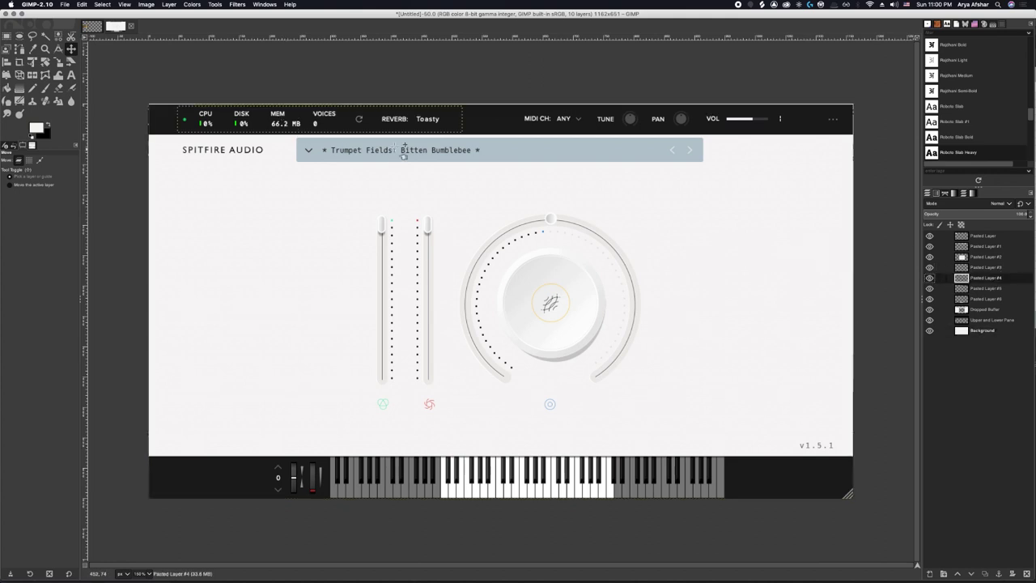
pyautogui.moveTo(293, 125); pyautogui.dragTo(324, 126)
pyautogui.press('Right')
pyautogui.press('Right')
pyautogui.press('Right')
pyautogui.press('Right')
pyautogui.press('Right')
pyautogui.press('Right')
pyautogui.press('Right')
pyautogui.press('Right')
pyautogui.press('Right')
pyautogui.press('Right')
pyautogui.press('Right')
pyautogui.press('Right')
pyautogui.press('Right')
pyautogui.press('Right')
pyautogui.press('Right')
pyautogui.press('Right')
pyautogui.press('Right')
pyautogui.press('Right')
pyautogui.press('Right')
pyautogui.press('Right')
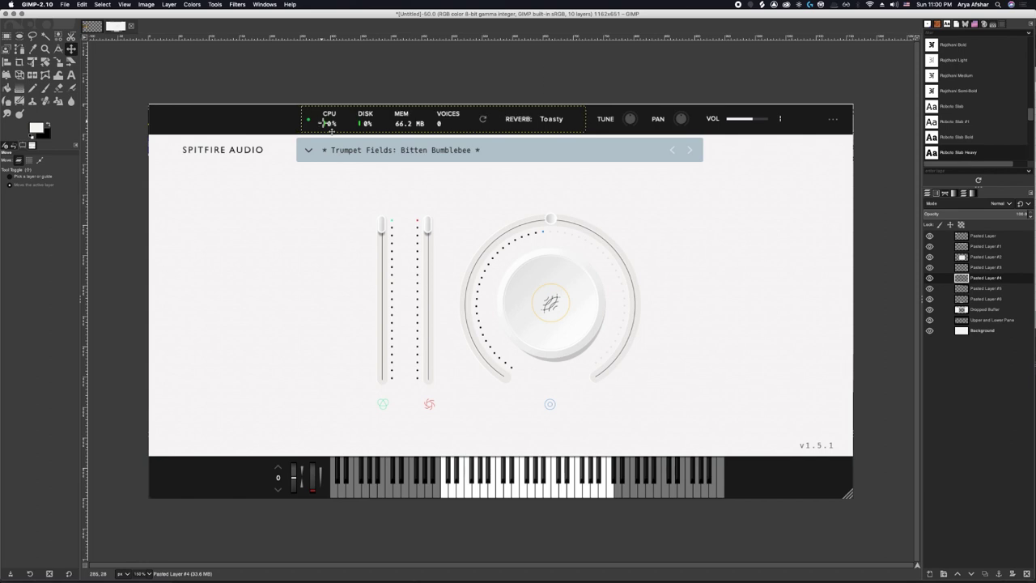
pyautogui.moveTo(672, 123); pyautogui.dragTo(465, 158)
pyautogui.hotkey('shift', 'ctrl', 'pageup')
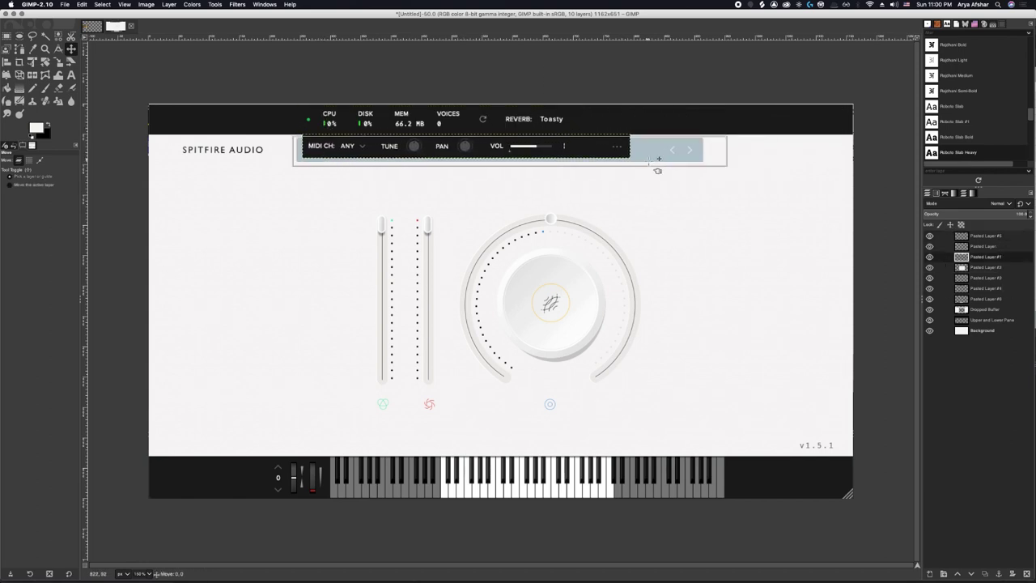
# Move the blue preset bar down below the second control row, and lower the fader and dial group to make room.
pyautogui.click(931, 257)
pyautogui.press('Down')
pyautogui.press('Down')
pyautogui.press('Down')
pyautogui.press('Down')
pyautogui.press('Down')
pyautogui.press('Down')
pyautogui.press('Down')
pyautogui.press('Down')
pyautogui.press('Down')
pyautogui.press('Down')
pyautogui.press('Down')
pyautogui.press('Down')
pyautogui.press('Down')
pyautogui.press('Down')
pyautogui.press('Down')
pyautogui.press('Down')
pyautogui.press('Down')
pyautogui.press('Down')
pyautogui.press('Down')
pyautogui.press('Down')
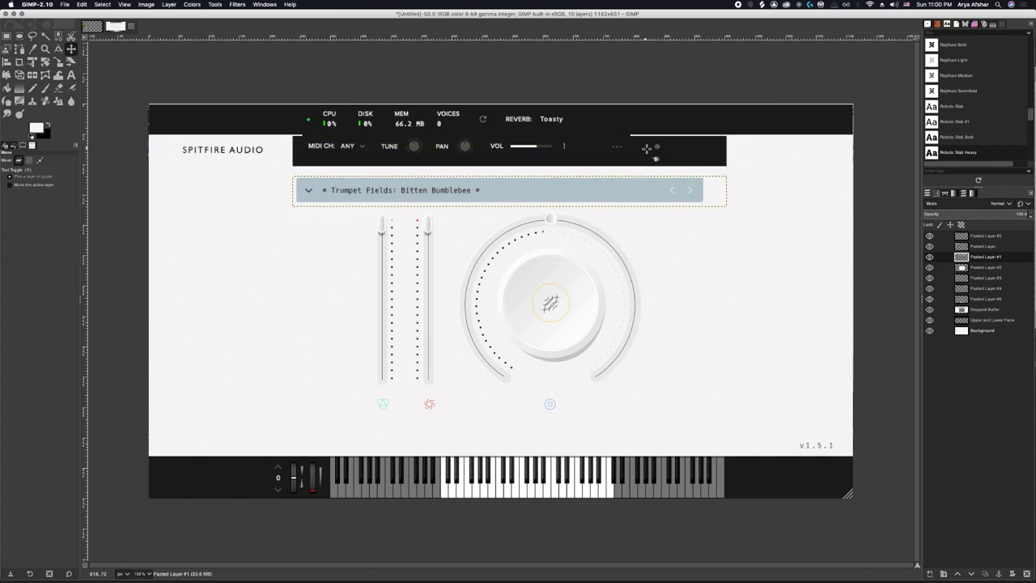
pyautogui.click(930, 267)
pyautogui.hotkey('shift', 'Down')
# Bring the version label and SPITFIRE AUDIO name in beside the dial, and add the LABS logo beneath the name.
pyautogui.moveTo(829, 443); pyautogui.dragTo(713, 438)
pyautogui.moveTo(243, 158); pyautogui.dragTo(671, 225)
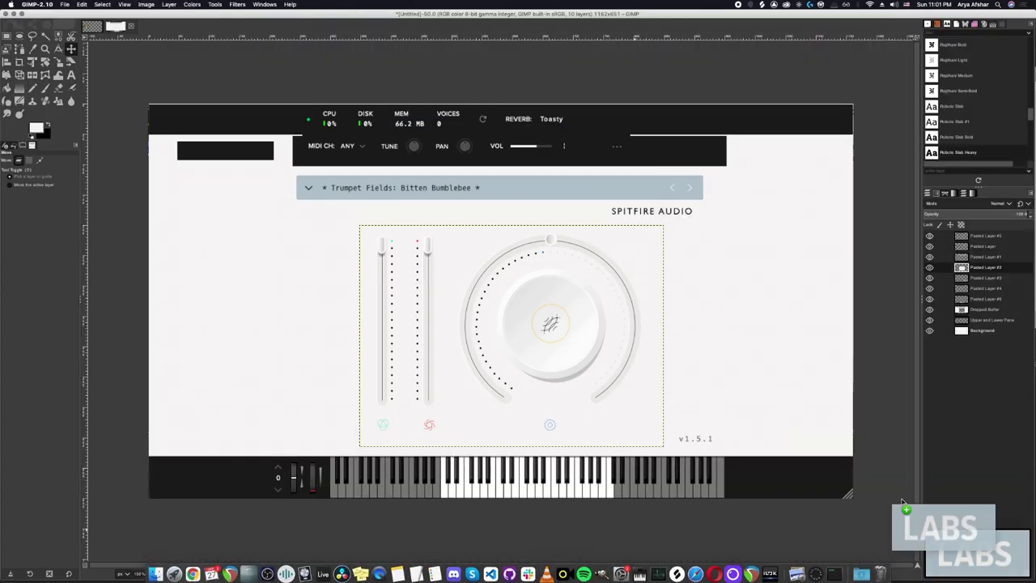
pyautogui.hotkey('ctrl', 'v')
pyautogui.moveTo(504, 298); pyautogui.dragTo(655, 238)
# Crop the rearranged interface mockup to about 767 × 638 px, removing the empty side margins.
pyautogui.scroll(3, 331, 380)
pyautogui.hscroll(-5, 331, 380)
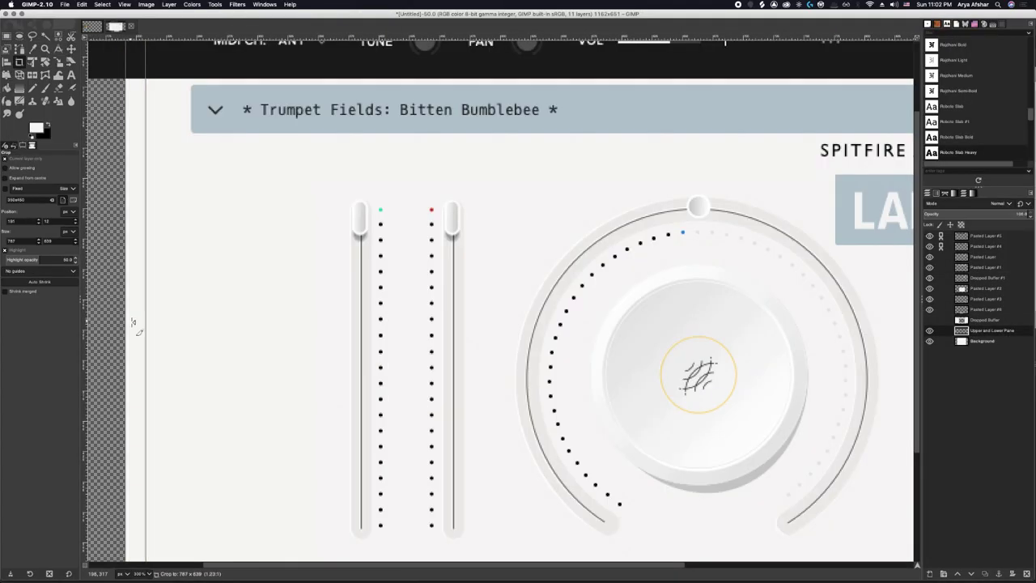
pyautogui.scroll(-3, 275, 364)
pyautogui.press('Return')
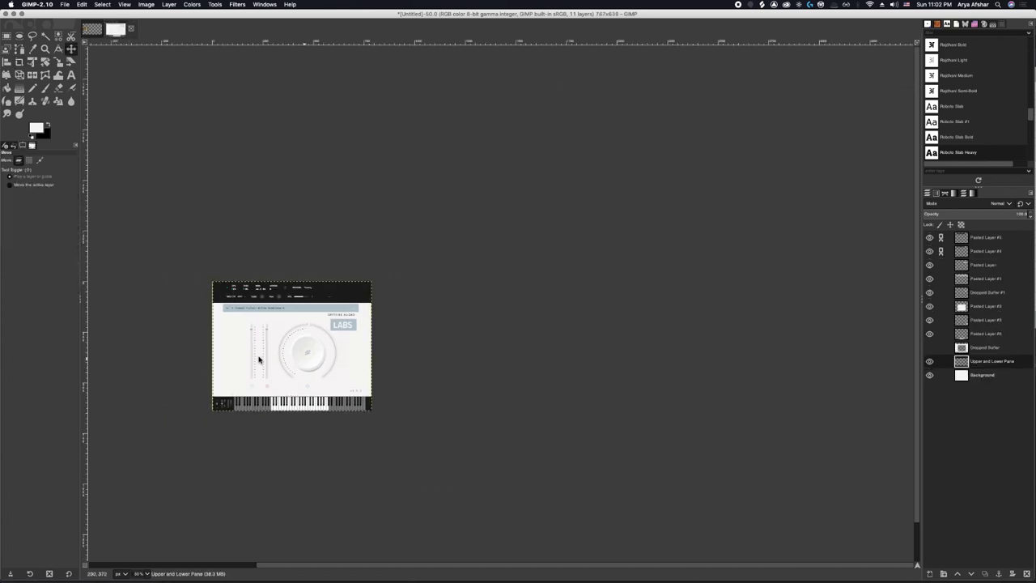
pyautogui.scroll(4, 263, 360)
pyautogui.press('m')
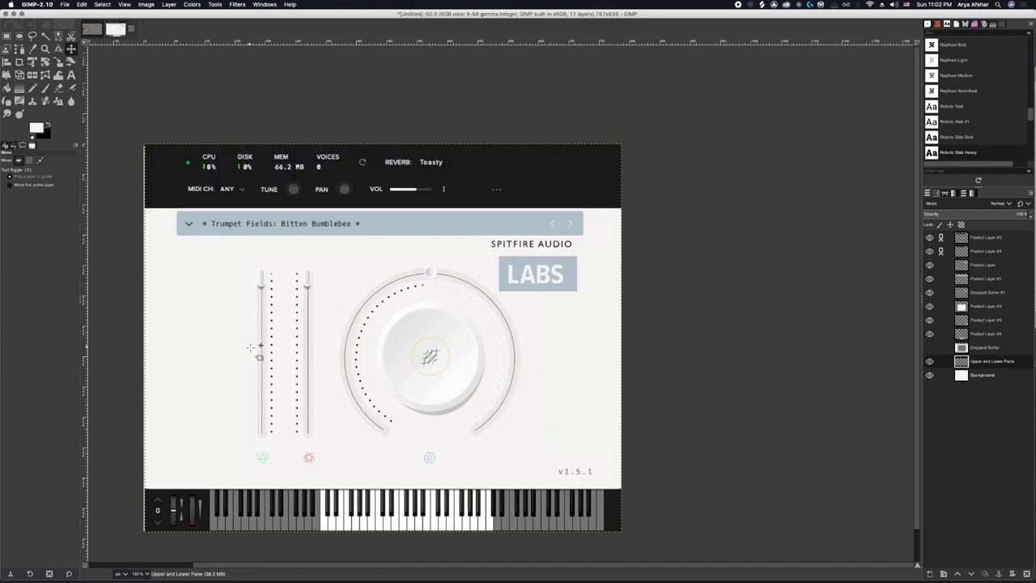
pyautogui.click(259, 348)
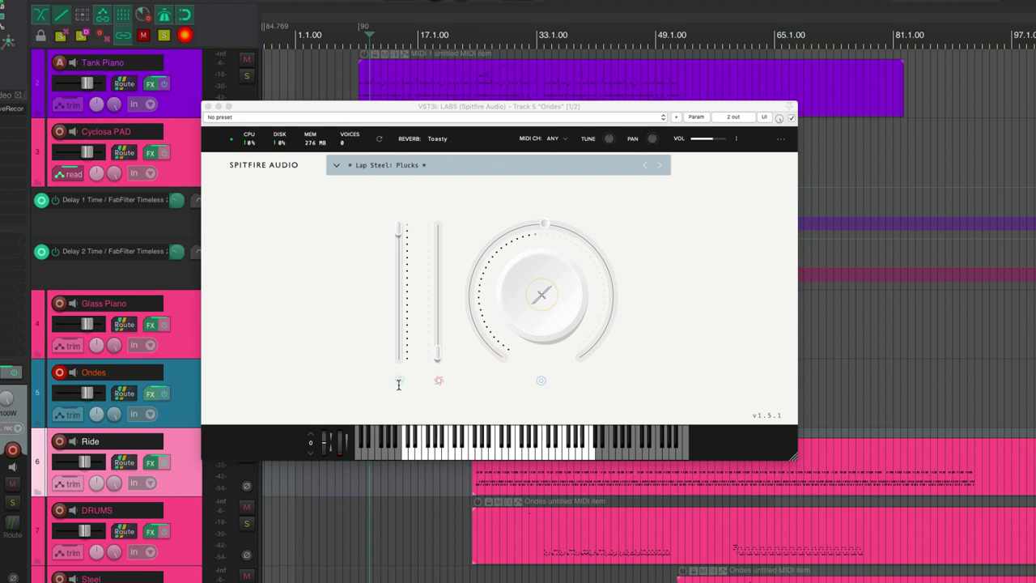
# In the LABS plugin in REAPER, try the expression fader and raise the dynamics fader to its maximum.
pyautogui.click(399, 233)
pyautogui.moveTo(399, 234)
pyautogui.mouseDown()
pyautogui.moveTo(400, 289)
pyautogui.moveTo(400, 235)
pyautogui.mouseUp()
pyautogui.moveTo(439, 354); pyautogui.dragTo(439, 245)
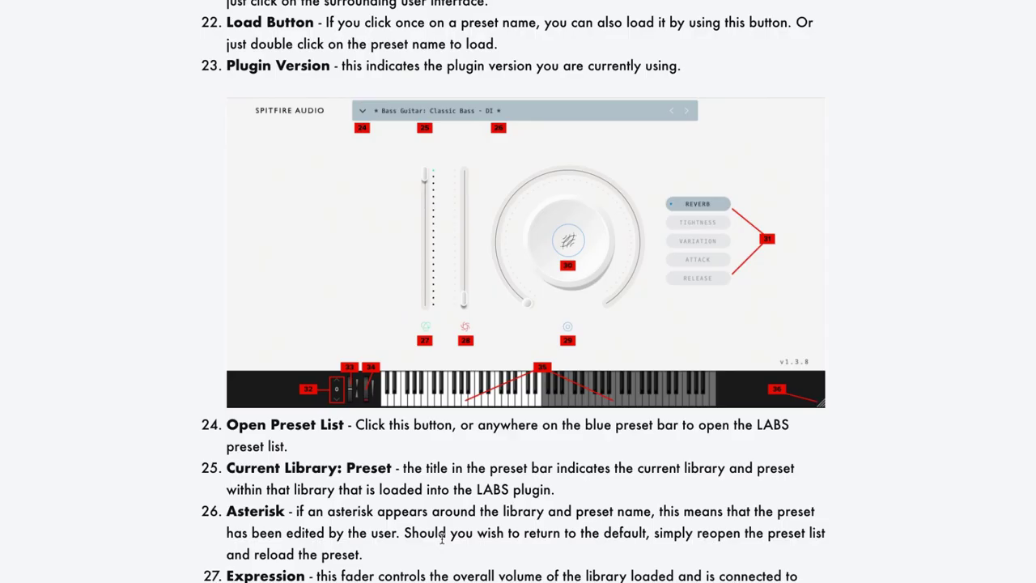
# Read the LABS manual's descriptions of the preset bar and fader controls.
pyautogui.scroll(-6, 442, 536)
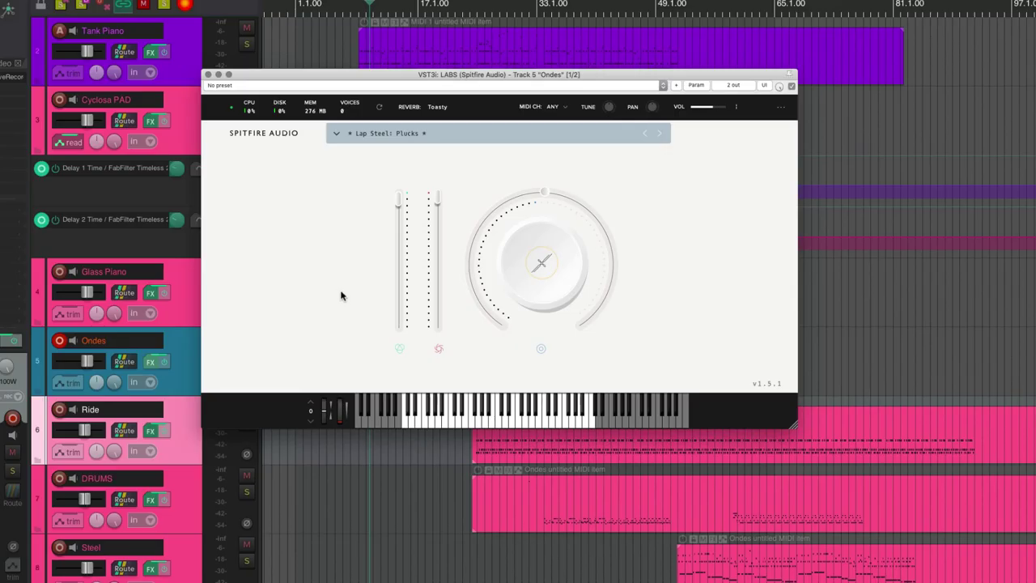
# Sweep the Lap Steel Plucks preset's Variation dial down to its minimum and up to its maximum.
pyautogui.moveTo(546, 194)
pyautogui.moveTo(543, 197)
pyautogui.moveTo(543, 227); pyautogui.dragTo(502, 390)
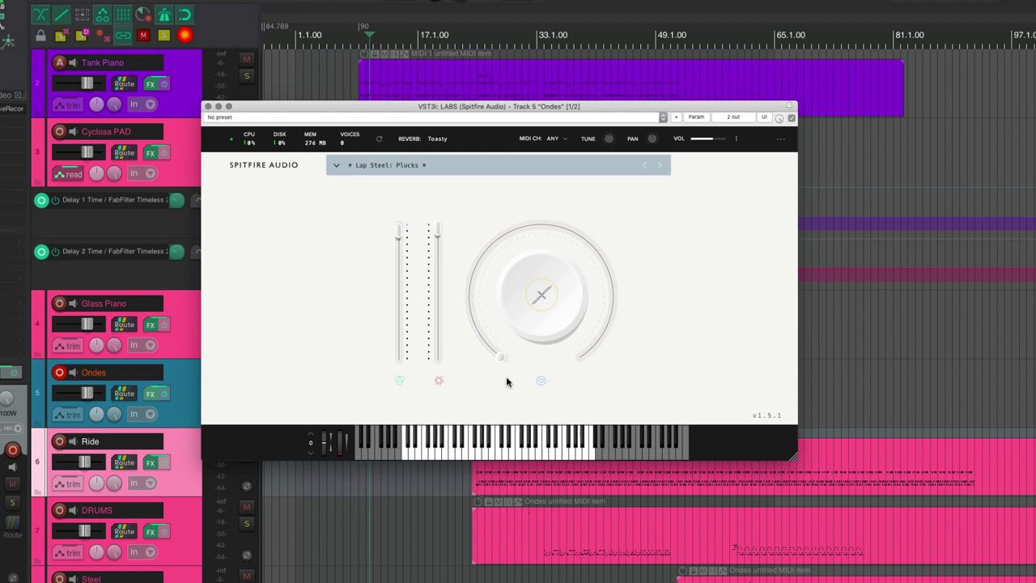
pyautogui.moveTo(437, 233); pyautogui.dragTo(399, 232)
pyautogui.moveTo(504, 360); pyautogui.dragTo(558, 48)
pyautogui.moveTo(578, 361); pyautogui.dragTo(486, 0)
pyautogui.moveTo(433, 559); pyautogui.dragTo(577, 369)
# Assign the large dial to Reverb and turn it up to just past its midpoint.
pyautogui.moveTo(545, 301)
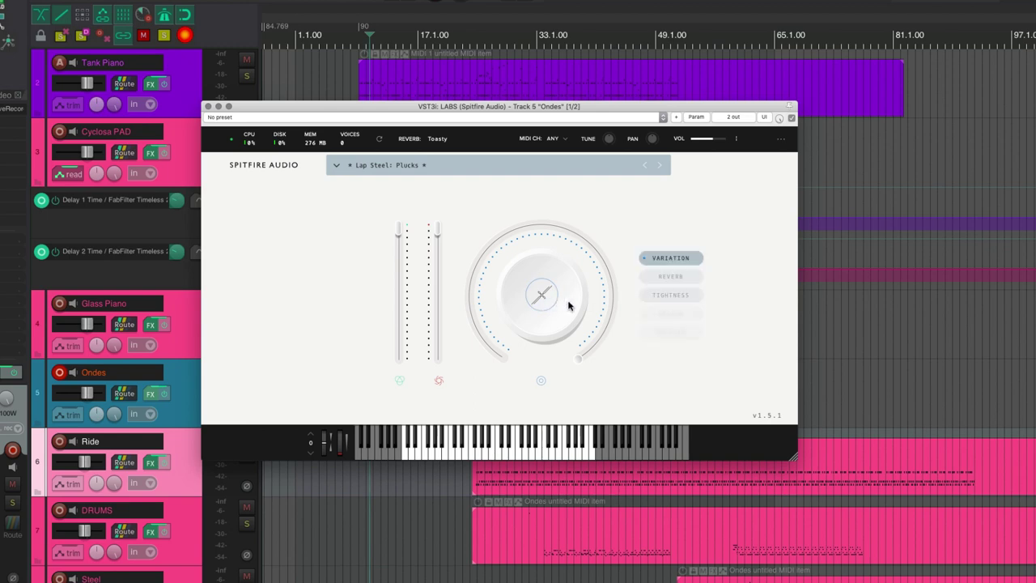
pyautogui.click(663, 277)
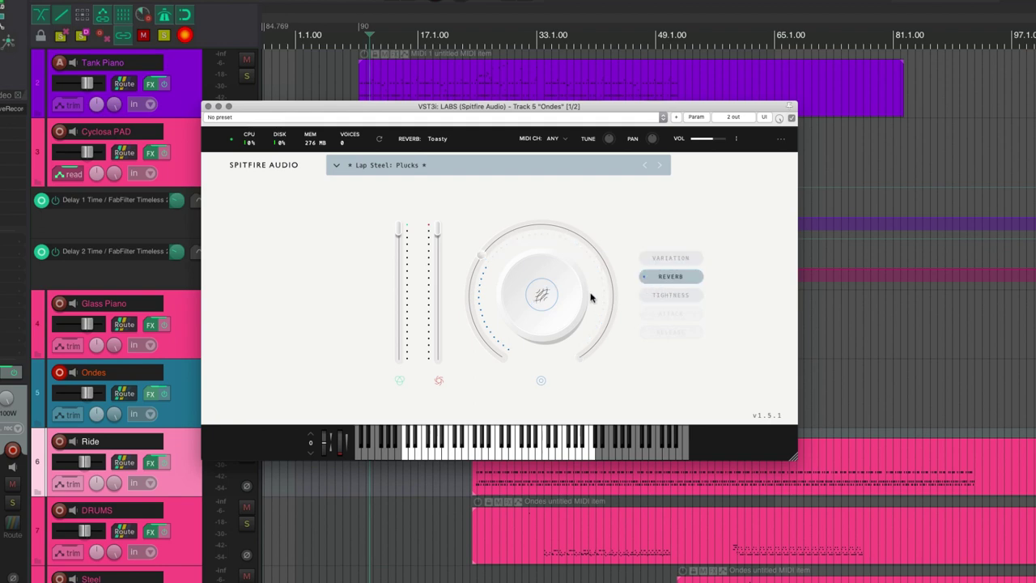
pyautogui.moveTo(491, 261); pyautogui.dragTo(557, 241)
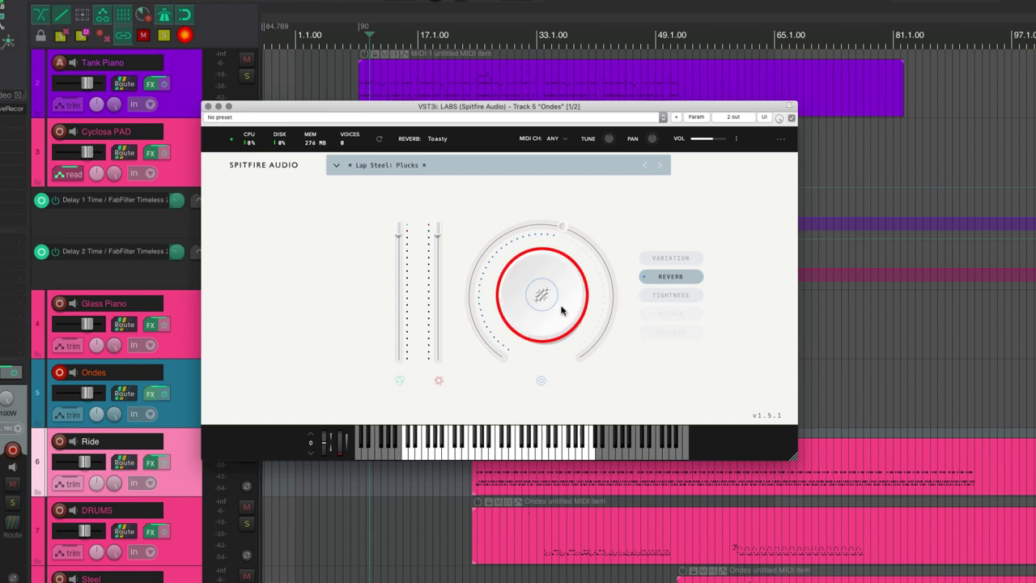
# Lower the dial's Variation to 5%, and reassign the dial to Reverb and adjust its amount.
pyautogui.click(671, 261)
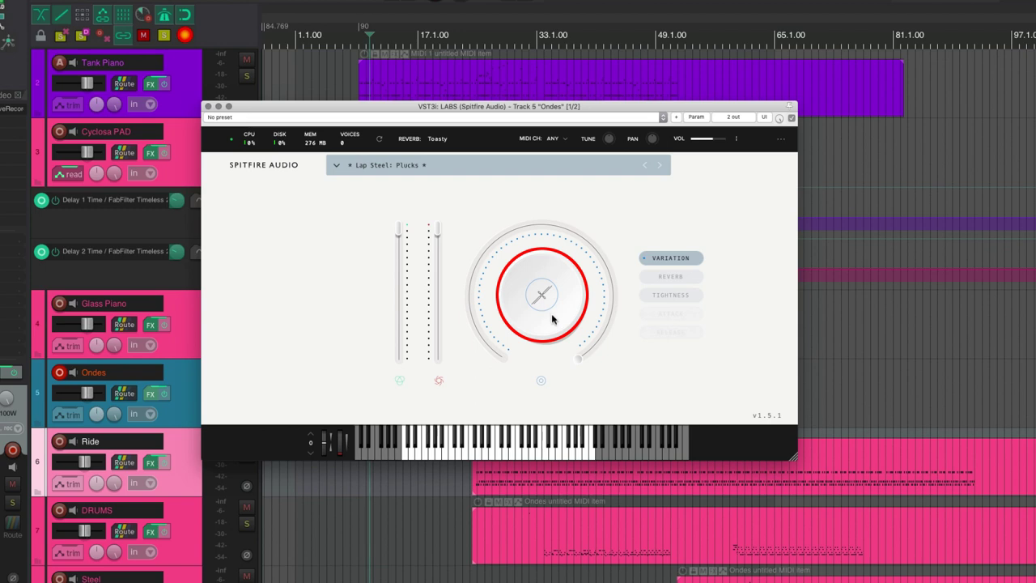
pyautogui.moveTo(581, 362)
pyautogui.moveTo(581, 362); pyautogui.dragTo(506, 324)
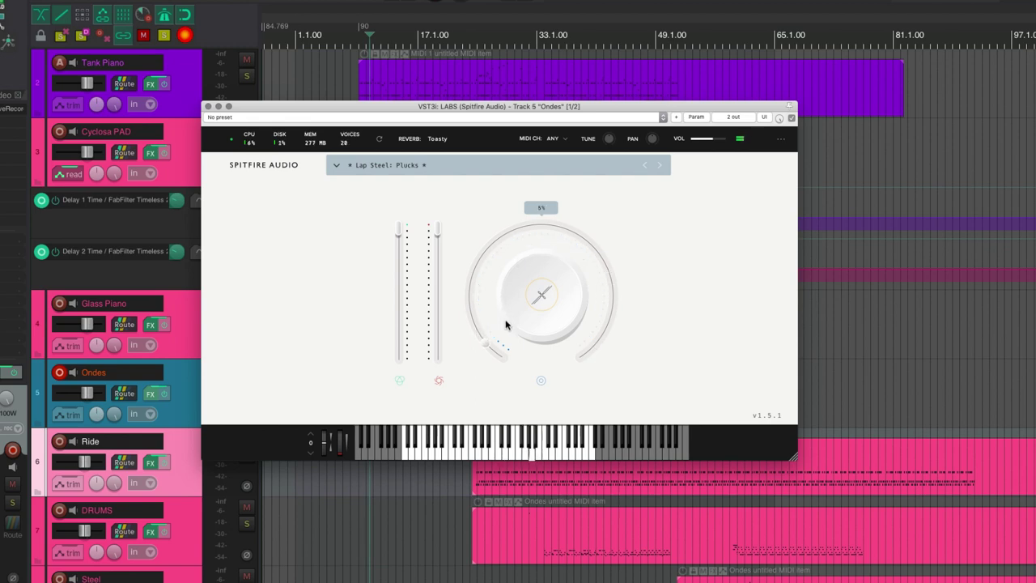
pyautogui.click(647, 276)
pyautogui.moveTo(495, 325); pyautogui.dragTo(501, 302)
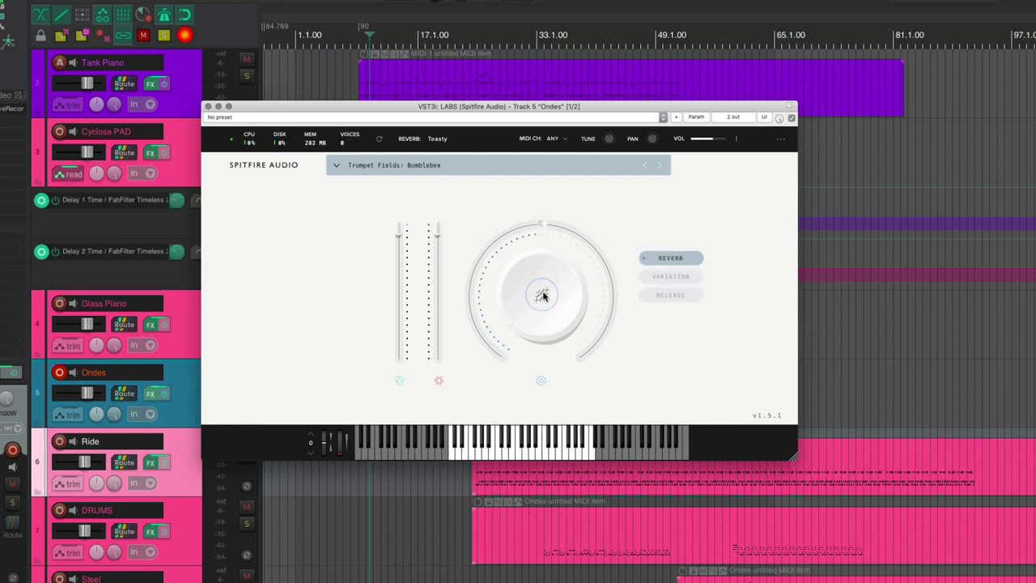
# Assign the Trumpet Fields dial to Release, and load the Synth preset from the Tape Orchestra library.
pyautogui.click(663, 296)
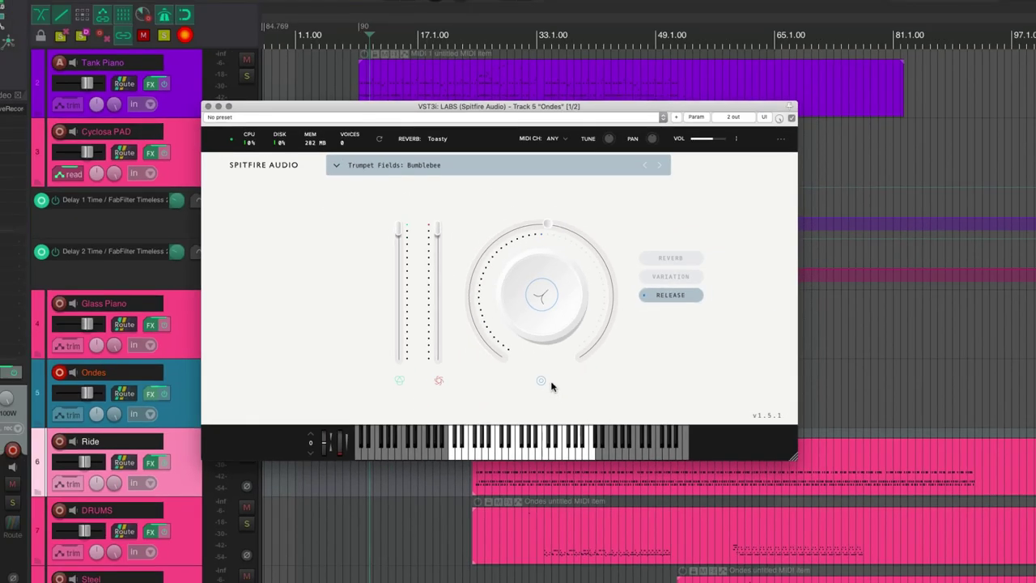
pyautogui.click(566, 165)
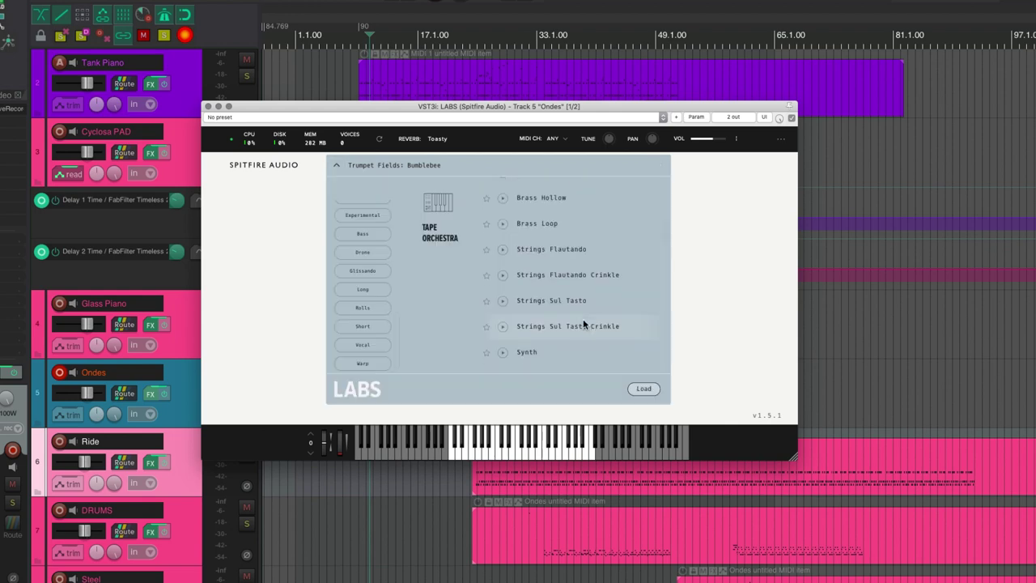
pyautogui.click(526, 352)
pyautogui.click(644, 389)
pyautogui.moveTo(541, 306)
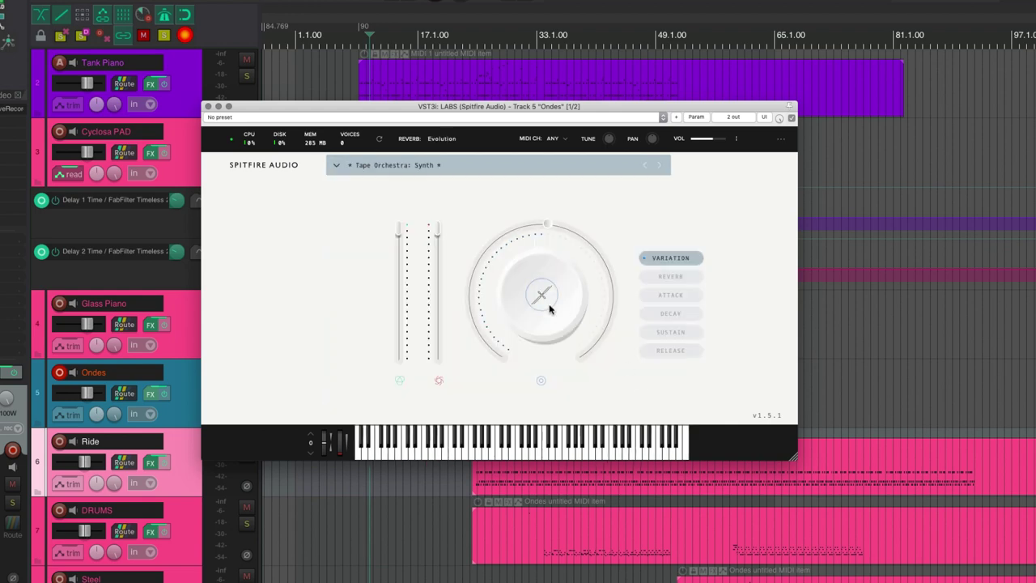
# Cycle the dial through Attack, Decay, Sustain and Release, and set Attack to about 3.26 s.
pyautogui.click(639, 296)
pyautogui.click(675, 316)
pyautogui.click(674, 333)
pyautogui.click(672, 351)
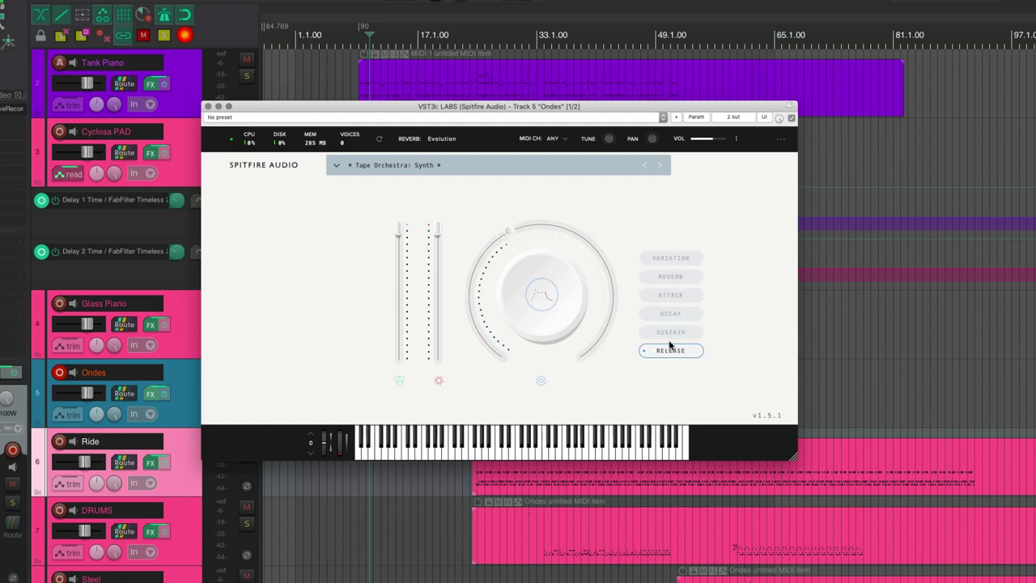
pyautogui.click(655, 297)
pyautogui.moveTo(470, 297); pyautogui.dragTo(571, 236)
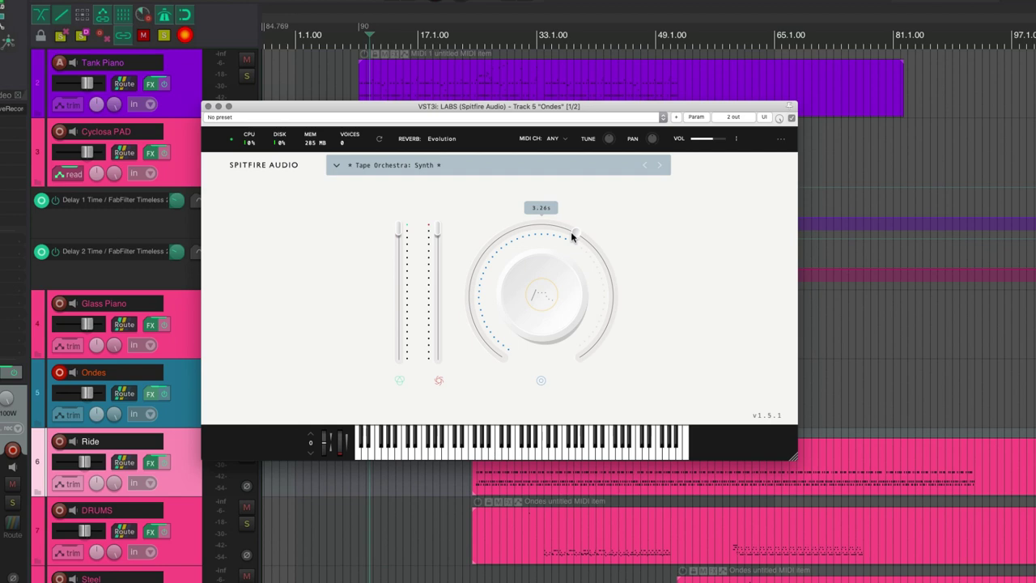
# Raise the large dial's Attack to about three-quarters of its travel, assign it to Decay and lower the amount.
pyautogui.moveTo(572, 235); pyautogui.dragTo(585, 239)
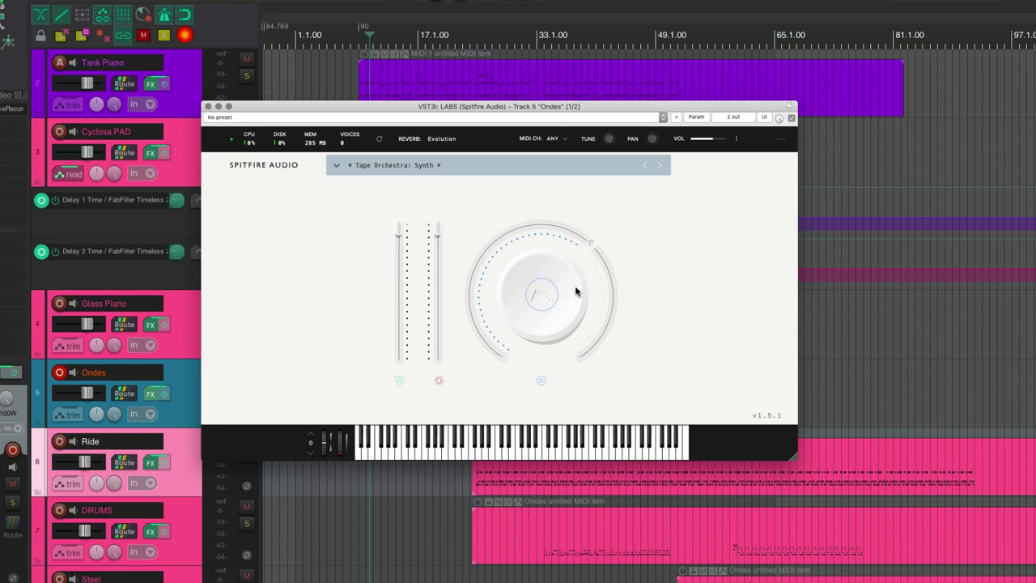
pyautogui.moveTo(548, 296)
pyautogui.click(670, 315)
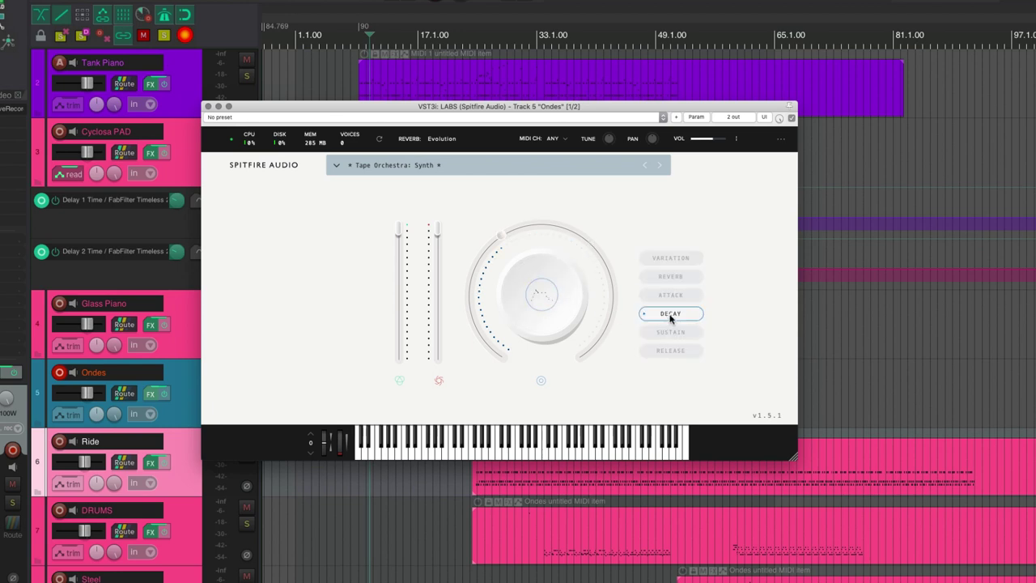
pyautogui.moveTo(494, 231); pyautogui.dragTo(481, 288)
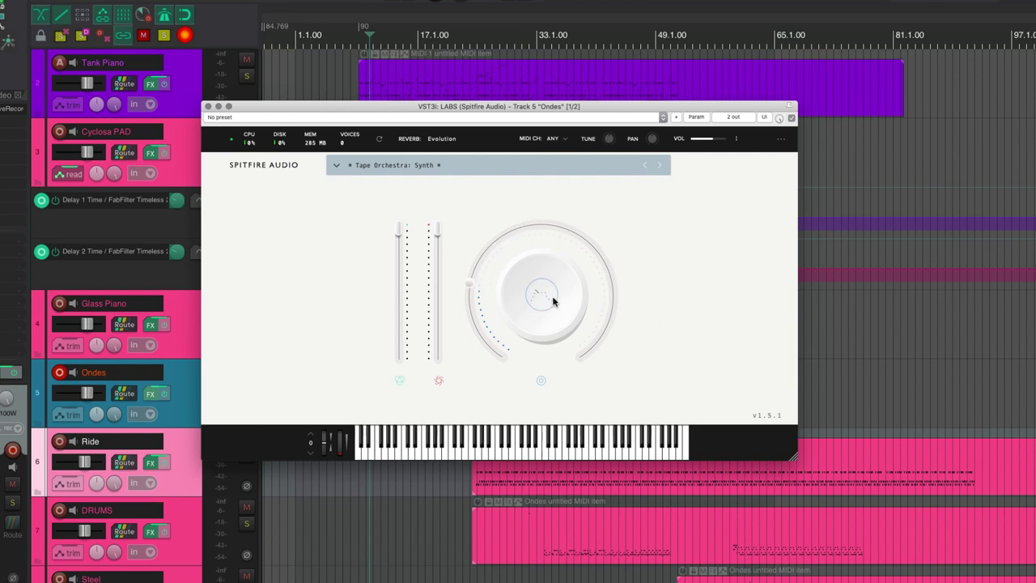
# Assign the dial to Sustain and turn it down to about a third, and reassign it to Release and raise it.
pyautogui.click(686, 334)
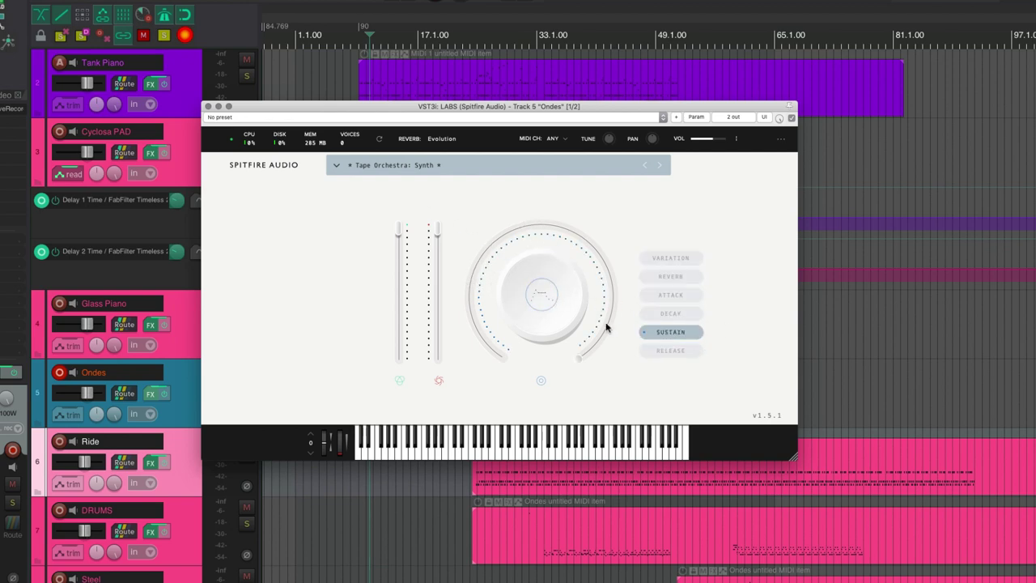
pyautogui.moveTo(583, 364); pyautogui.dragTo(504, 289)
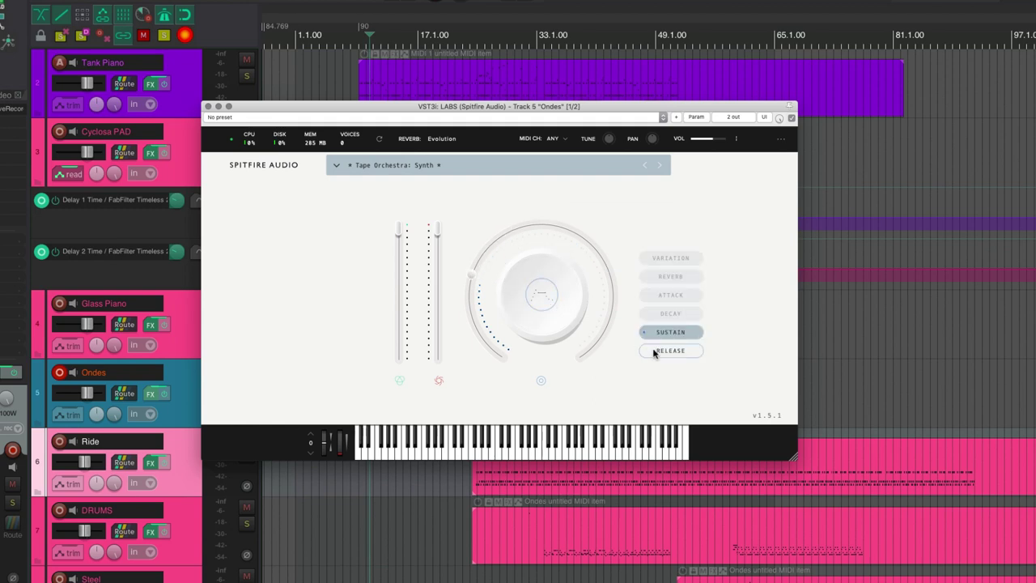
pyautogui.click(654, 351)
pyautogui.moveTo(523, 240); pyautogui.dragTo(572, 260)
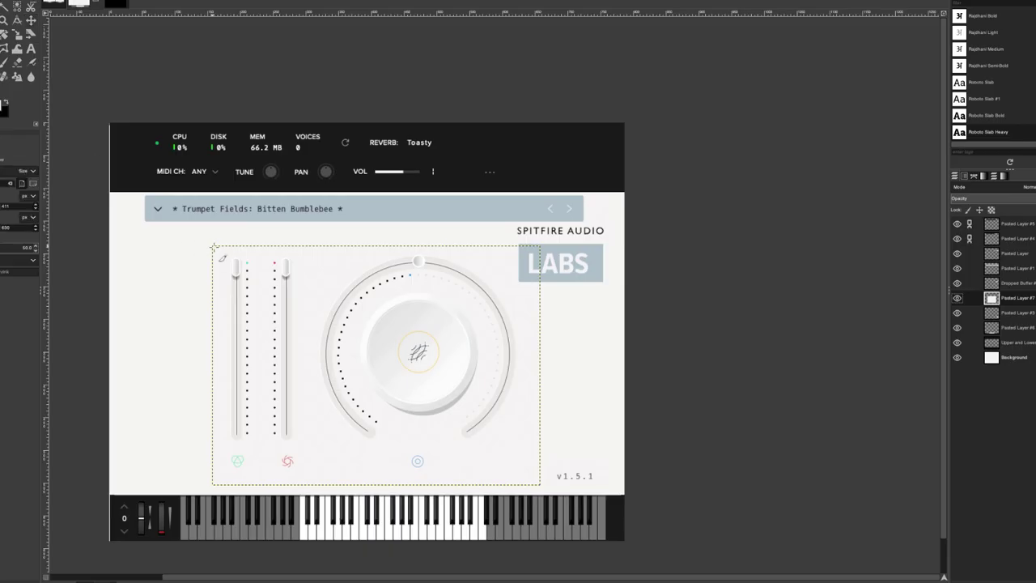
# Switch to GIMP, crop the controls layer to just the two sliders, and add two pasted copies beside the original pair.
pyautogui.moveTo(215, 247); pyautogui.dragTo(312, 489)
pyautogui.press('Return')
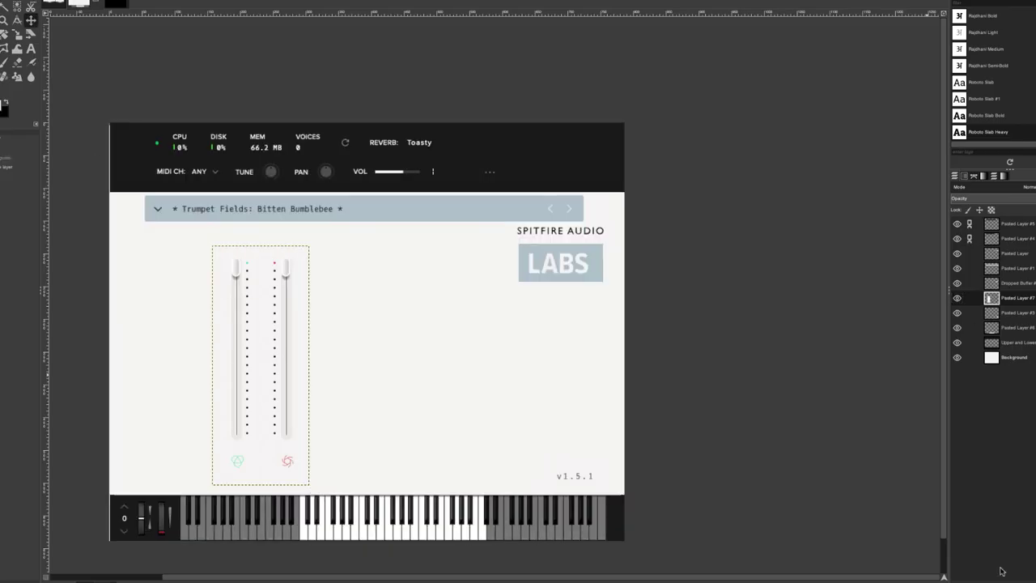
pyautogui.hotkey('ctrl', 'v')
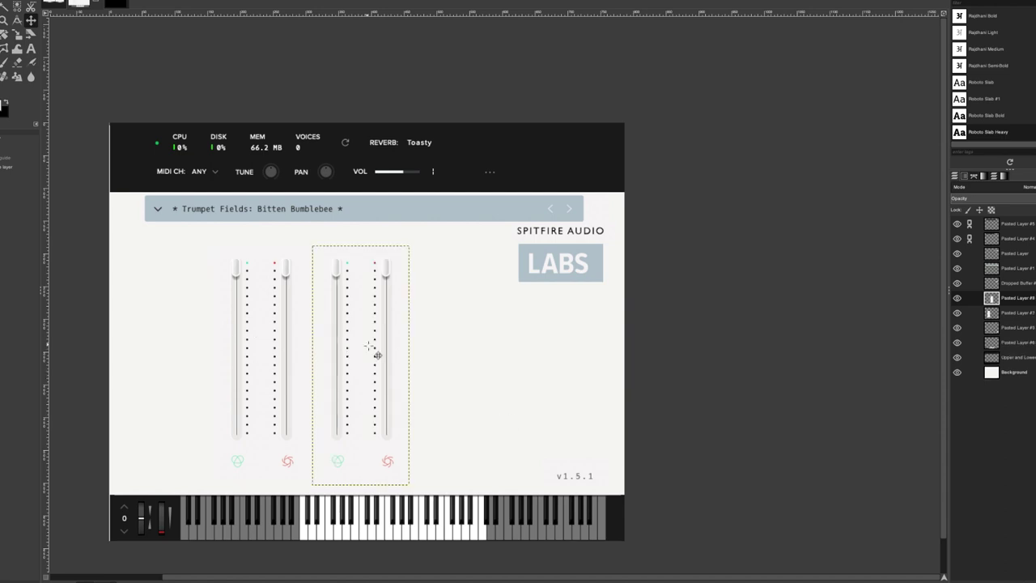
pyautogui.hotkey('ctrl', 'v')
pyautogui.hotkey('shift', 'Right')
pyautogui.hotkey('shift', 'Right')
pyautogui.hotkey('shift', 'Right')
pyautogui.hotkey('shift', 'Right')
pyautogui.hotkey('shift', 'Right')
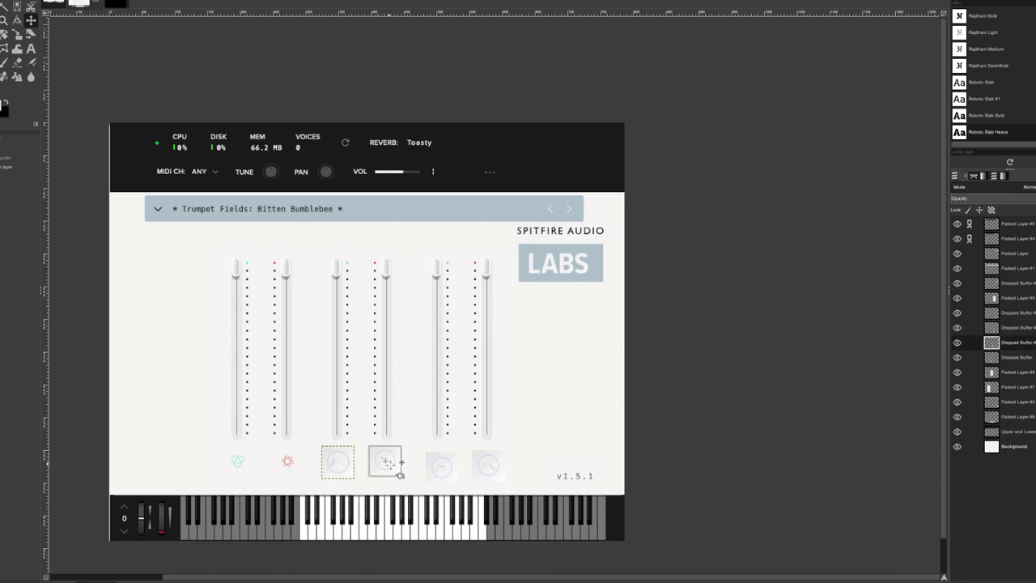
# Place the four envelope icons beneath the added sliders, and label the original two sliders Expression and Dynamics in Roboto Slab Heavy.
pyautogui.moveTo(441, 465); pyautogui.dragTo(485, 465)
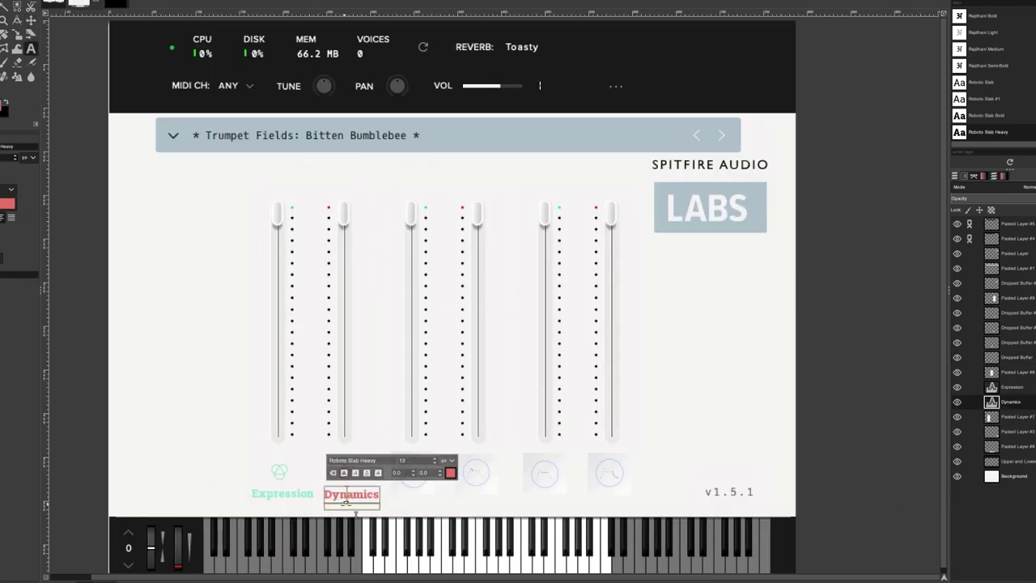
pyautogui.press('m')
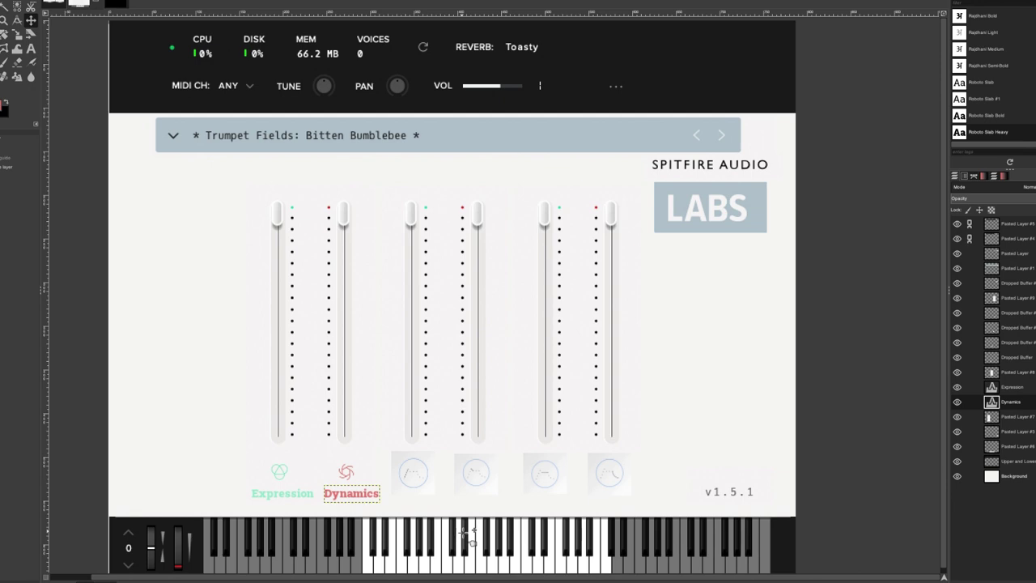
pyautogui.scroll(-1, 468, 536)
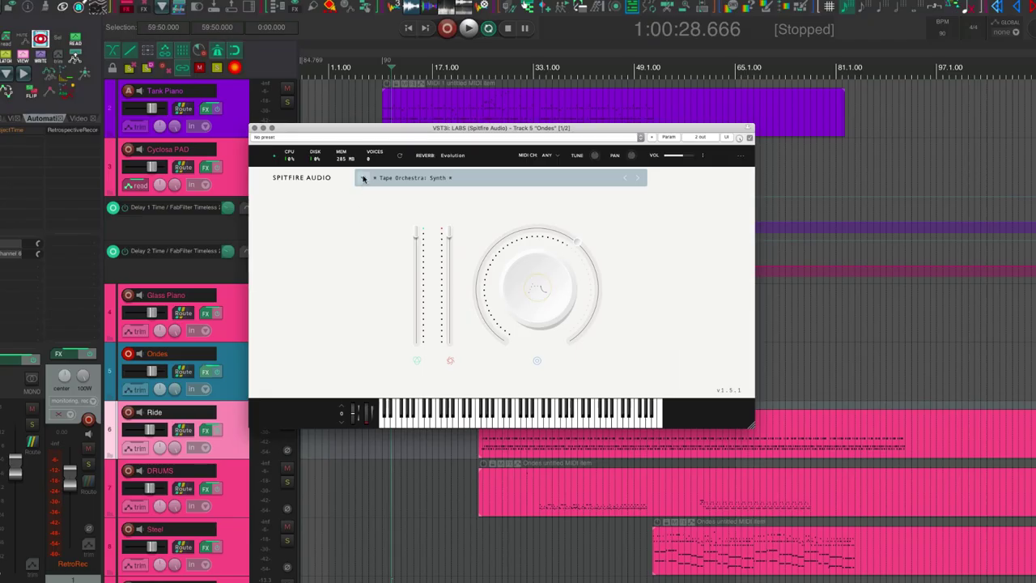
# Switch to the LABS plugin in REAPER, open its preset browser, and filter the presets by the Electric Guitar category.
pyautogui.click(363, 178)
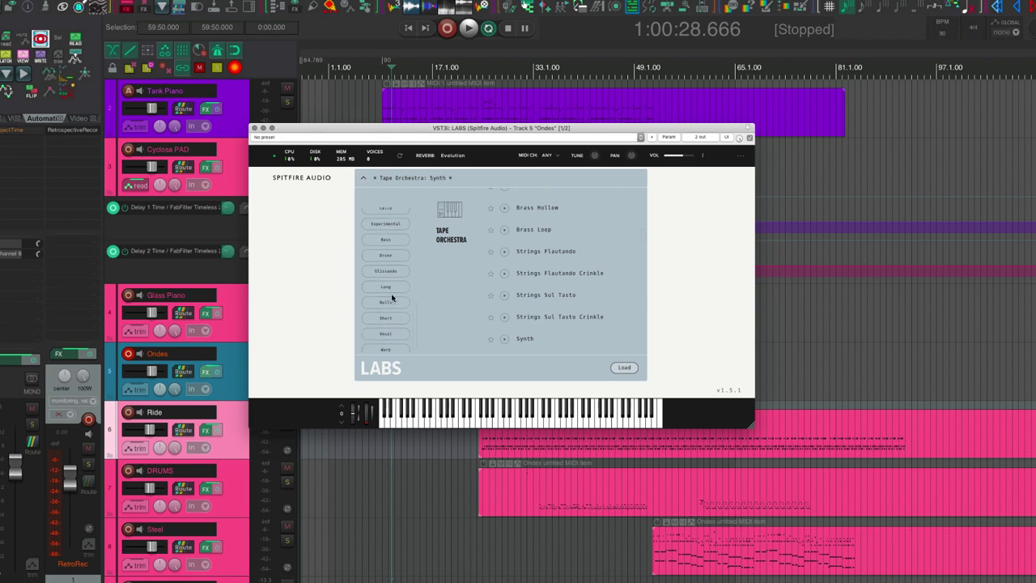
pyautogui.scroll(5, 399, 263)
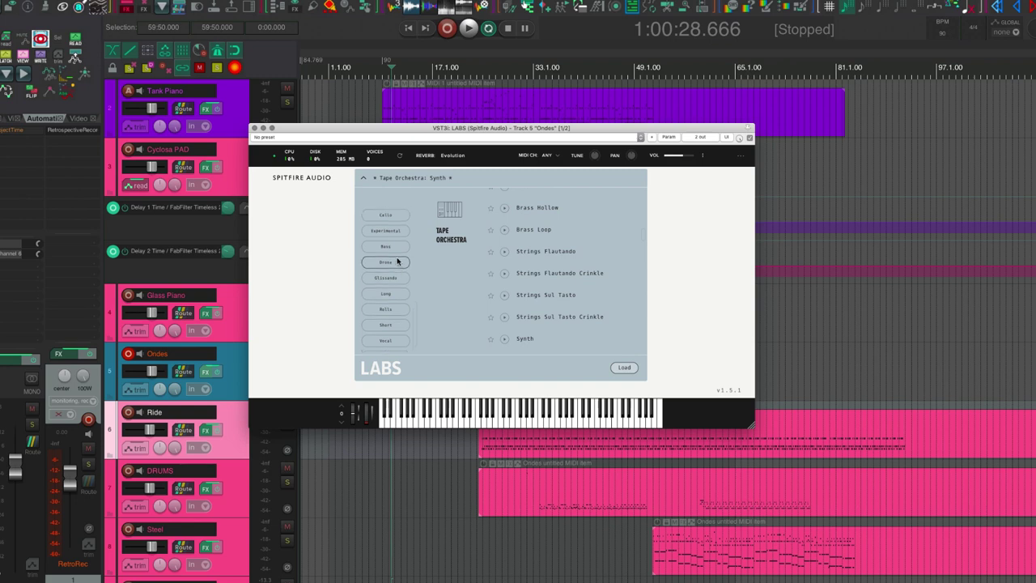
pyautogui.scroll(5, 398, 262)
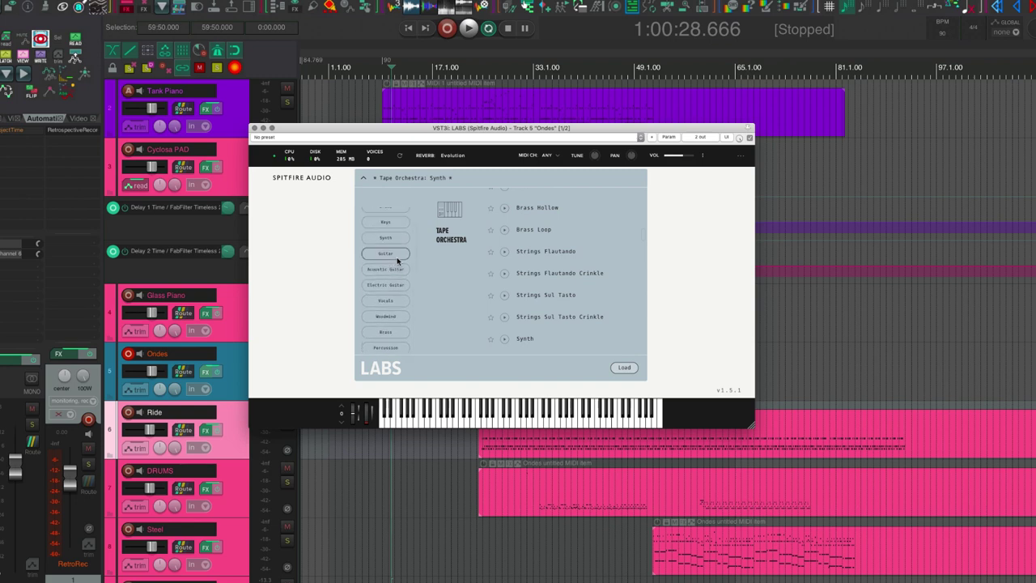
pyautogui.scroll(-5, 471, 310)
pyautogui.click(406, 311)
pyautogui.scroll(-5, 483, 283)
pyautogui.scroll(-2, 446, 275)
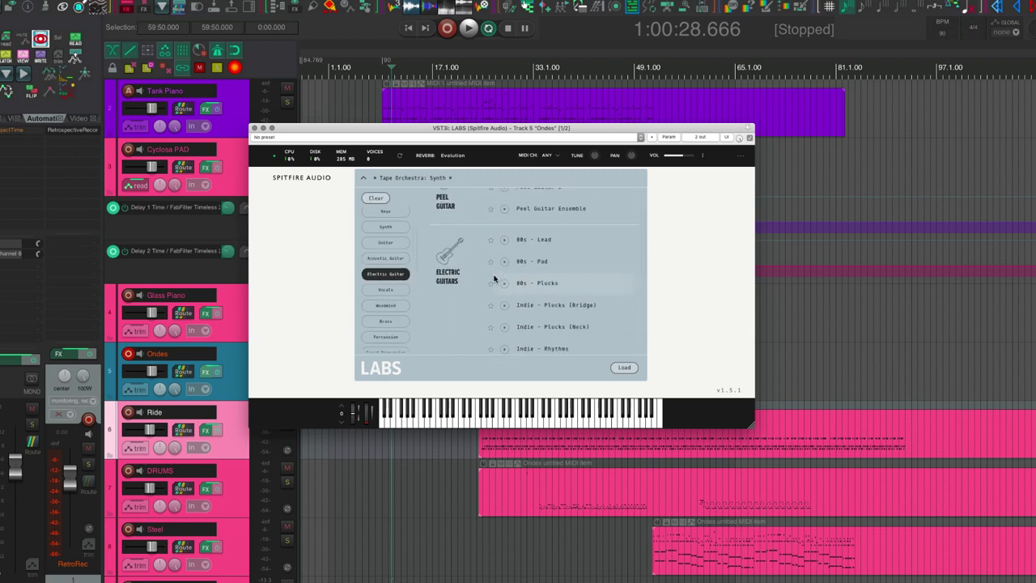
# Filter the presets by Experimental instead, and examine the matching libraries and the list of category filters.
pyautogui.scroll(-5, 393, 312)
pyautogui.click(386, 341)
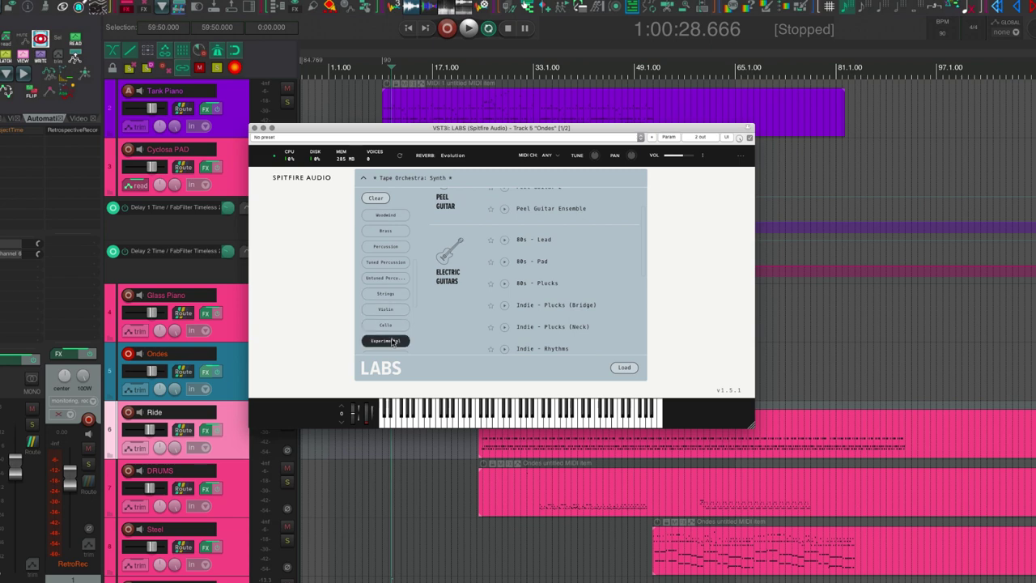
pyautogui.scroll(-5, 566, 251)
pyautogui.scroll(-6, 567, 253)
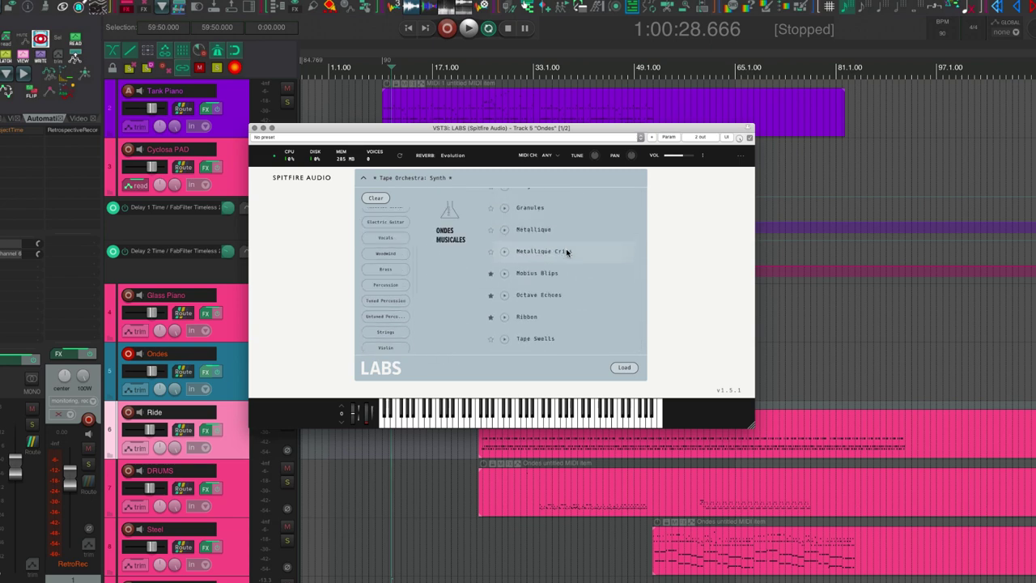
pyautogui.scroll(-4, 567, 252)
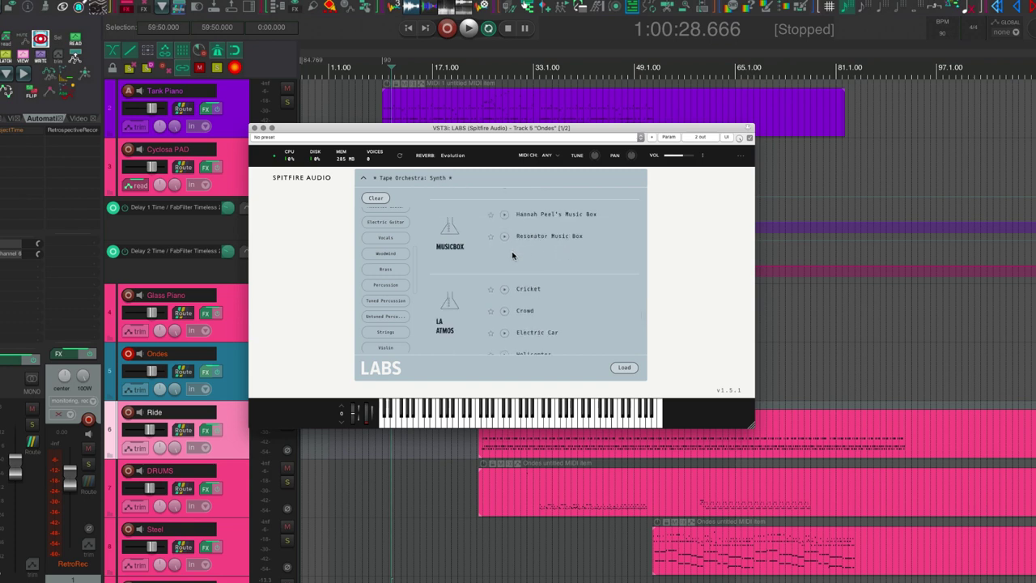
pyautogui.scroll(-3, 386, 275)
pyautogui.click(387, 272)
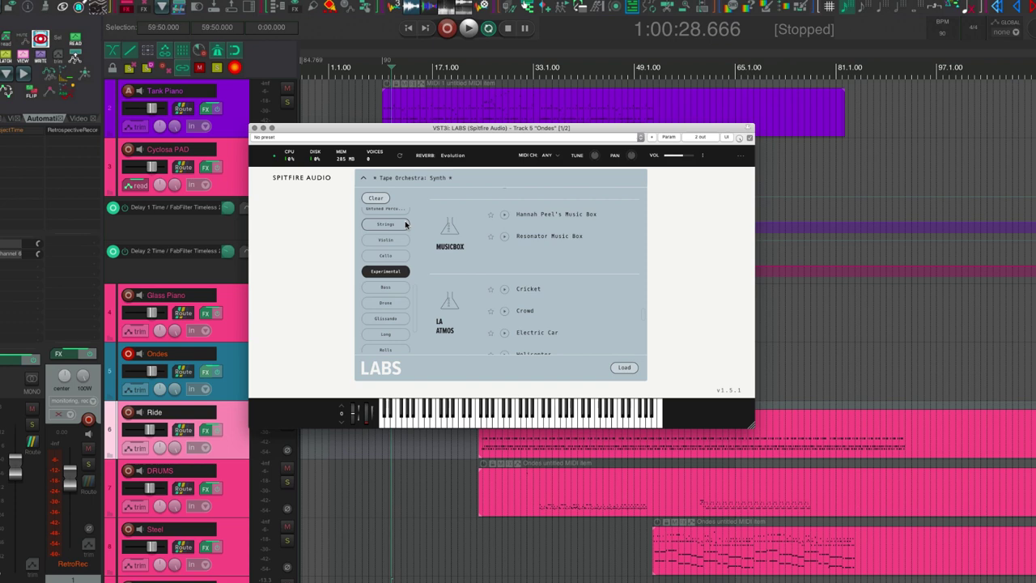
pyautogui.scroll(5, 407, 224)
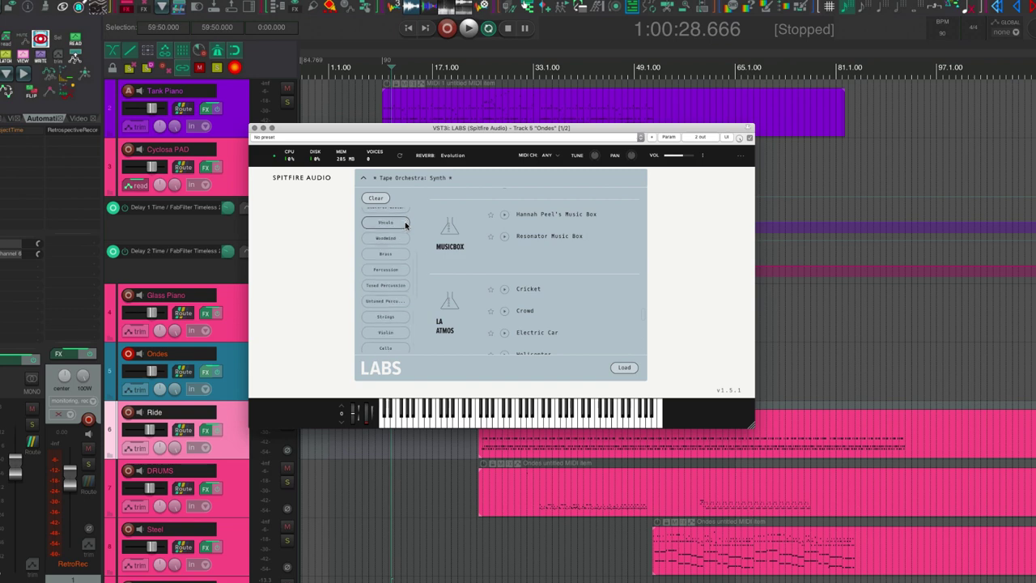
pyautogui.scroll(-2, 413, 259)
pyautogui.scroll(-10, 643, 194)
pyautogui.scroll(-5, 643, 218)
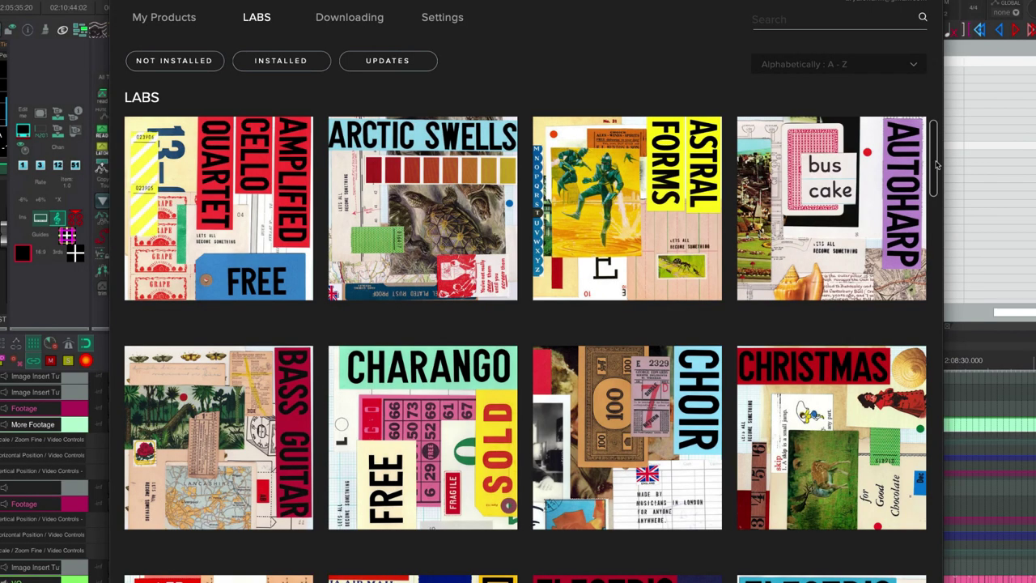
# Switch to the Spitfire Audio app and look through the cover artwork in its LABS library.
pyautogui.moveTo(936, 165); pyautogui.dragTo(959, 319)
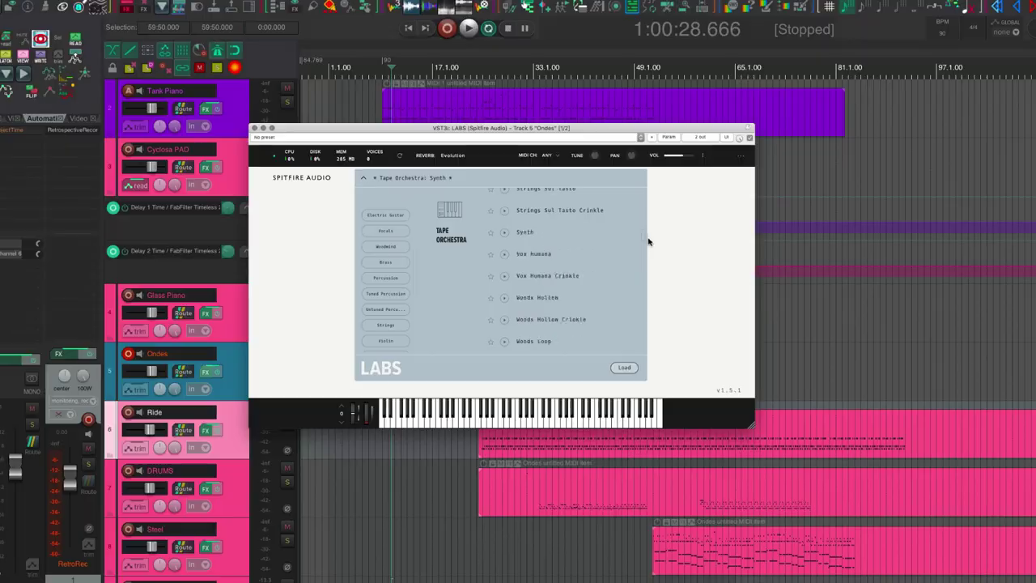
# Return to the LABS plugin and scan the unfiltered preset list from Tape Orchestra down to Christmas.
pyautogui.scroll(-3, 647, 251)
pyautogui.scroll(-10, 651, 254)
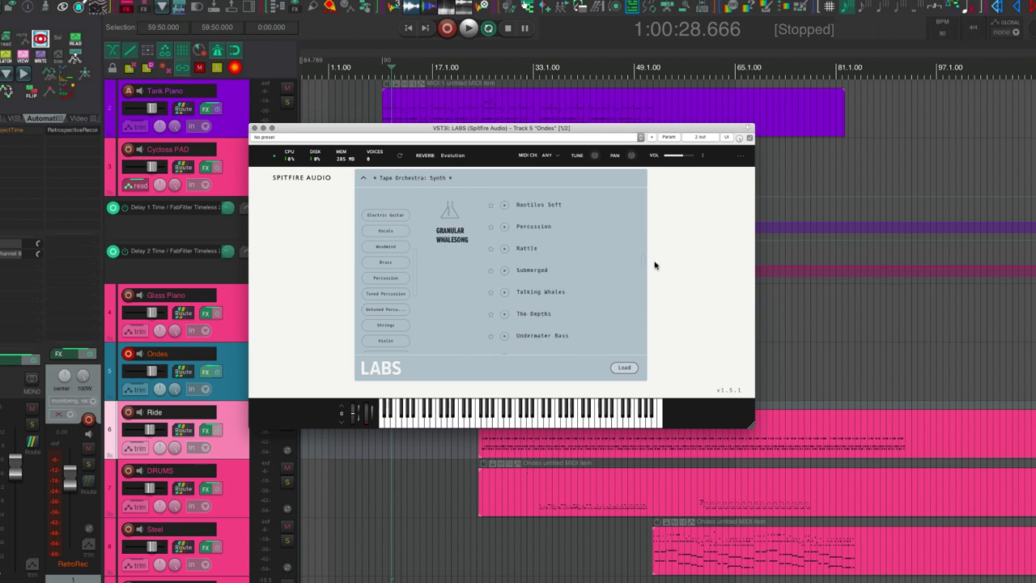
pyautogui.scroll(-10, 661, 280)
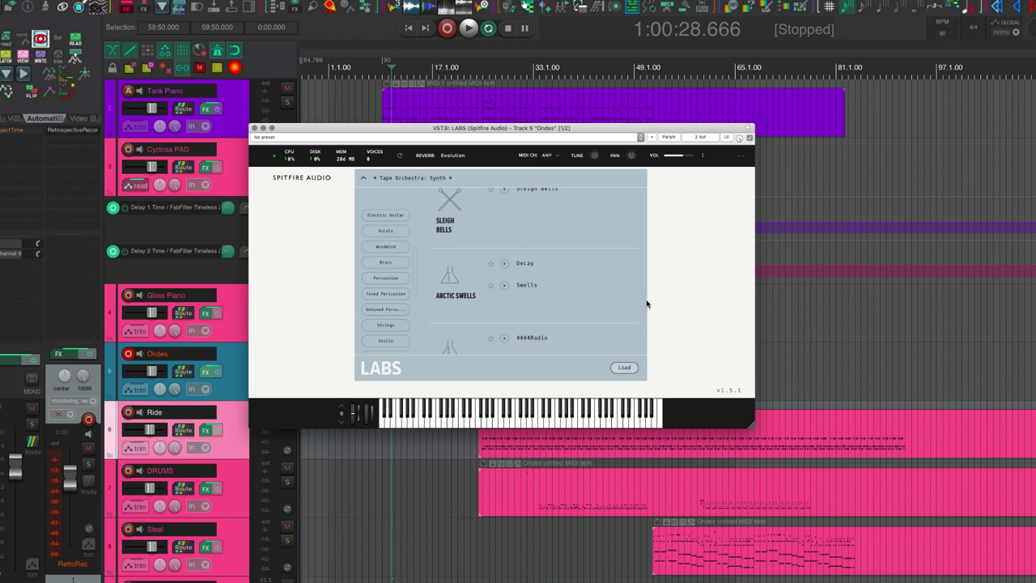
pyautogui.scroll(-10, 645, 324)
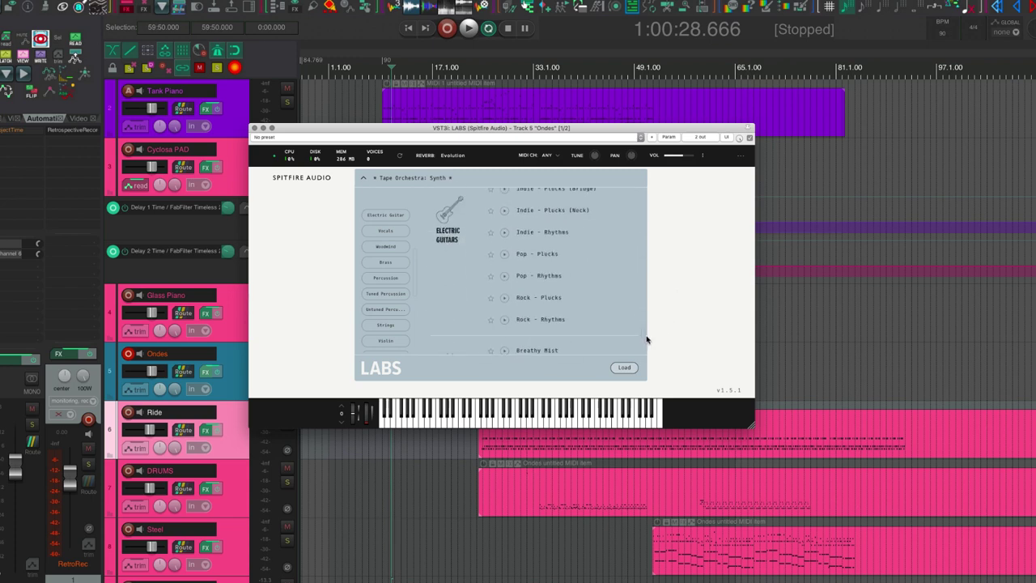
pyautogui.scroll(-10, 646, 342)
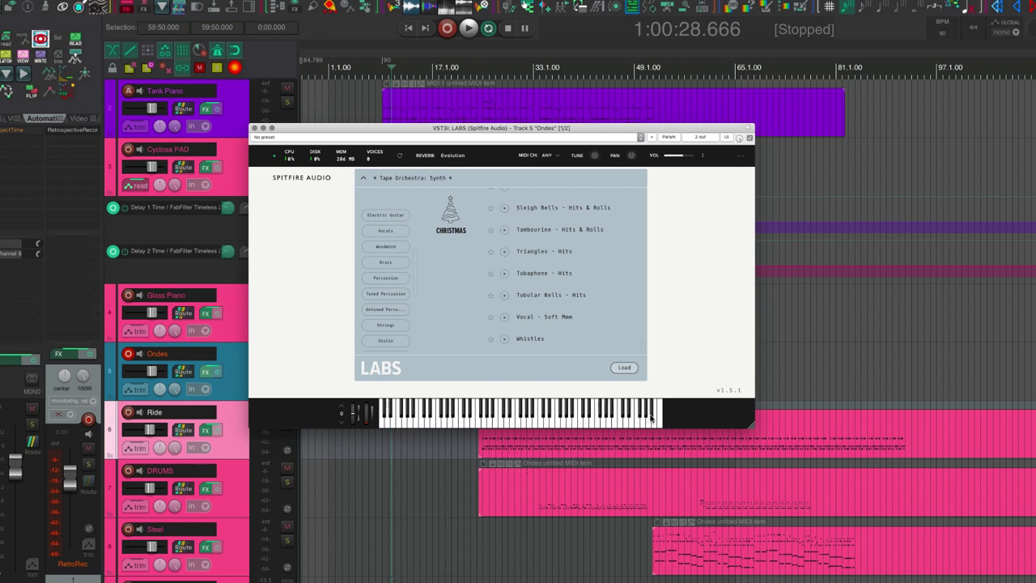
# Go back to the start of the preset list at Frozen Strings and examine how the libraries are ordered down to Moon Guitar.
pyautogui.moveTo(641, 349); pyautogui.dragTo(639, 195)
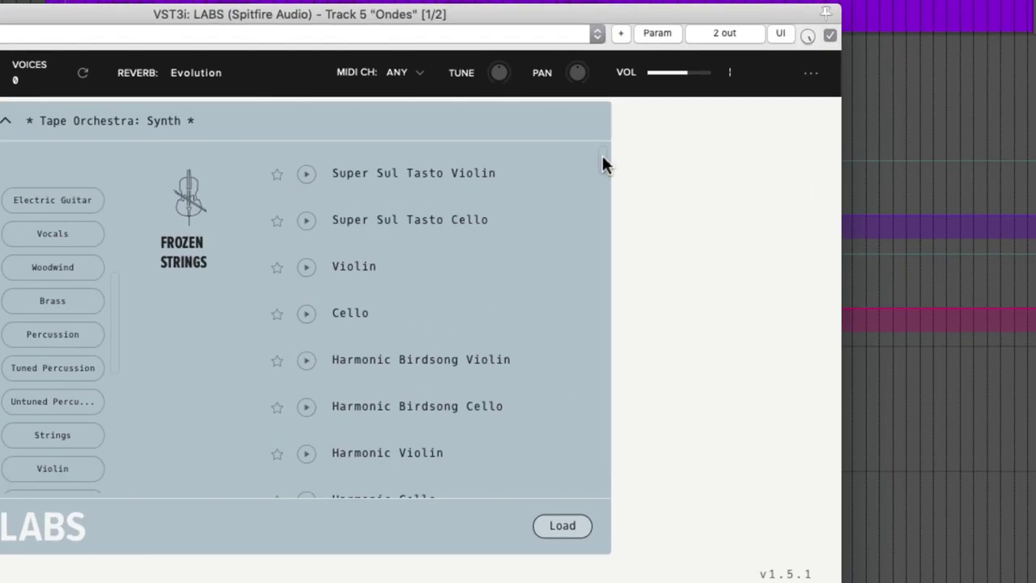
pyautogui.moveTo(644, 198); pyautogui.dragTo(647, 217)
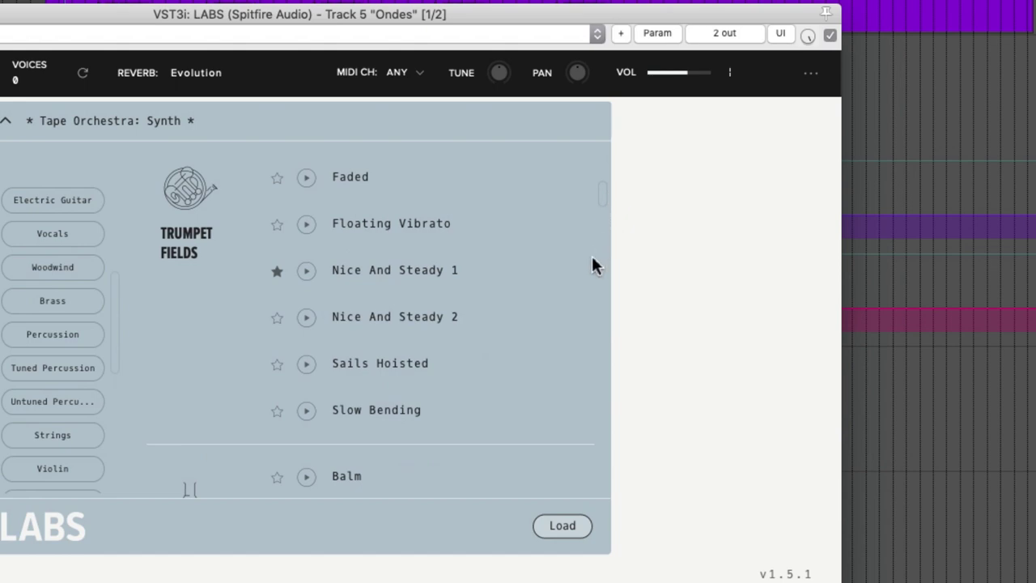
pyautogui.scroll(-10, 564, 315)
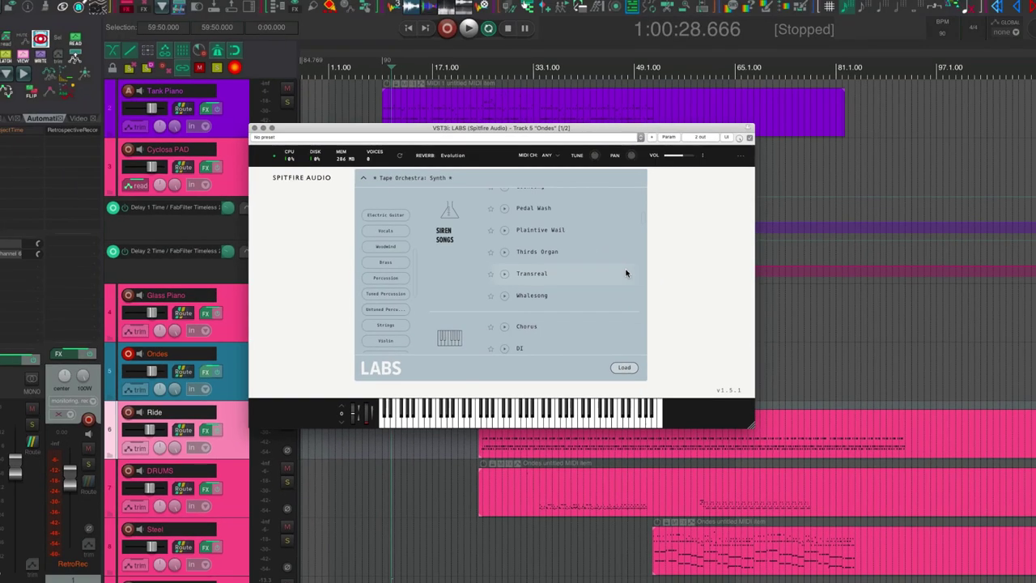
pyautogui.scroll(-10, 626, 273)
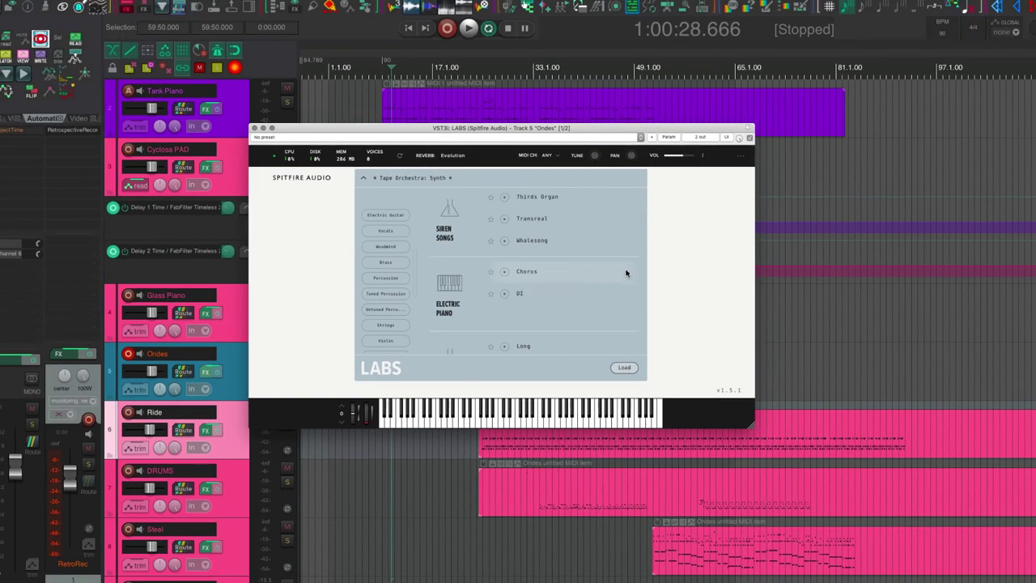
pyautogui.scroll(-10, 626, 274)
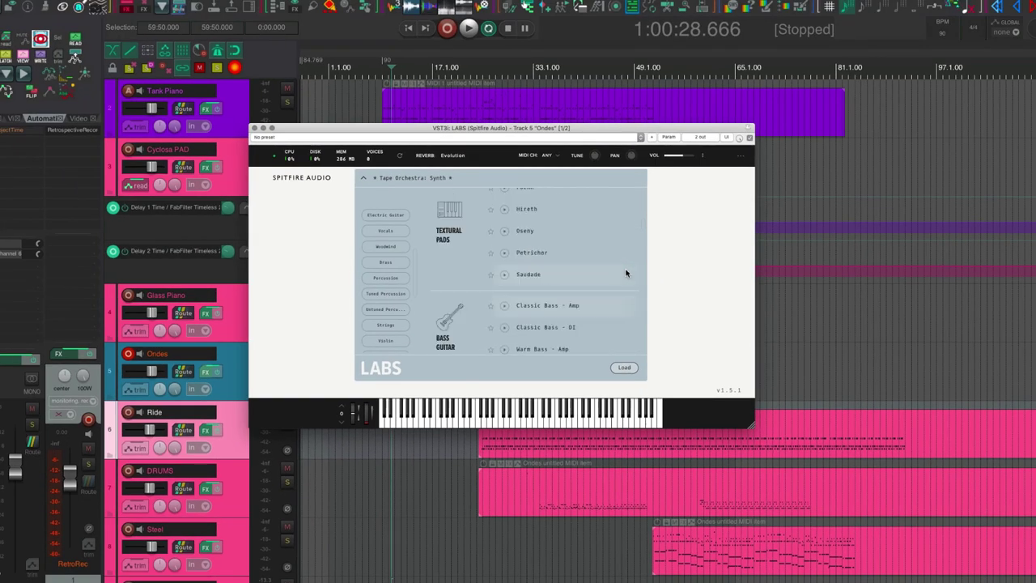
pyautogui.scroll(-10, 626, 274)
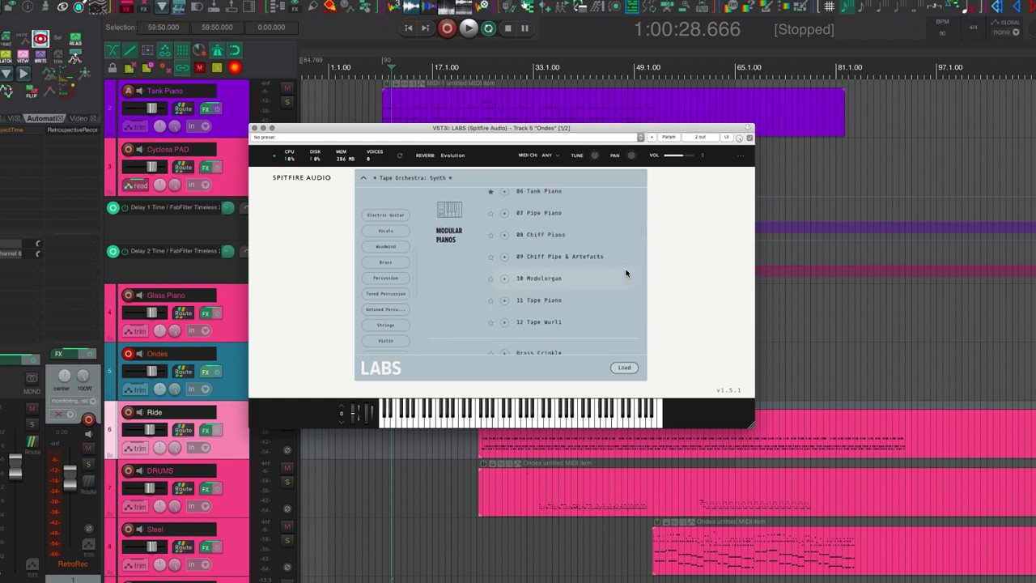
pyautogui.scroll(-10, 626, 273)
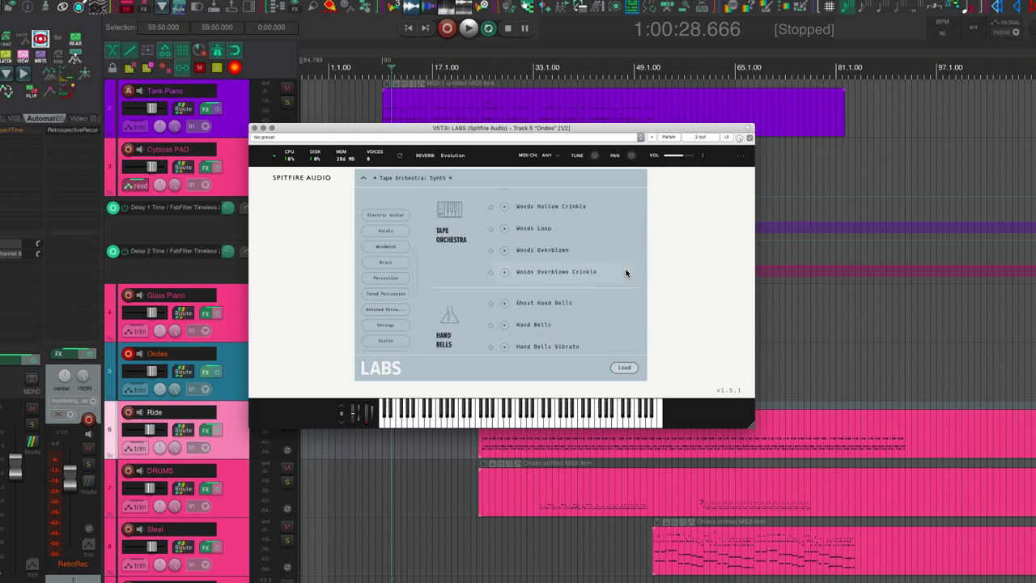
pyautogui.scroll(-8, 626, 273)
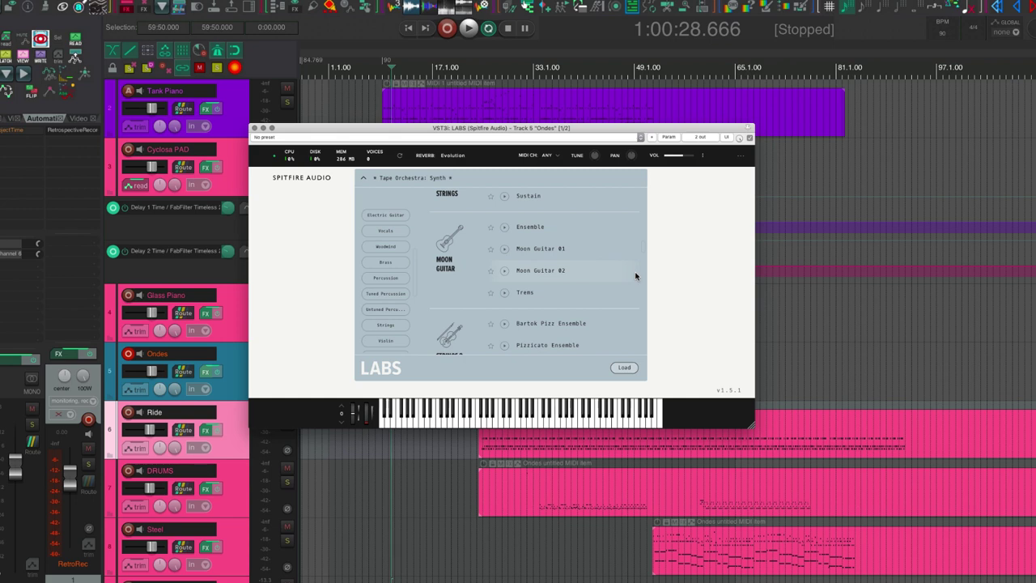
# Star Moon Guitar's Ensemble preset, filter the list by Starred, and look through the starred presets down to Ondes Musicales.
pyautogui.click(490, 228)
pyautogui.scroll(5, 395, 232)
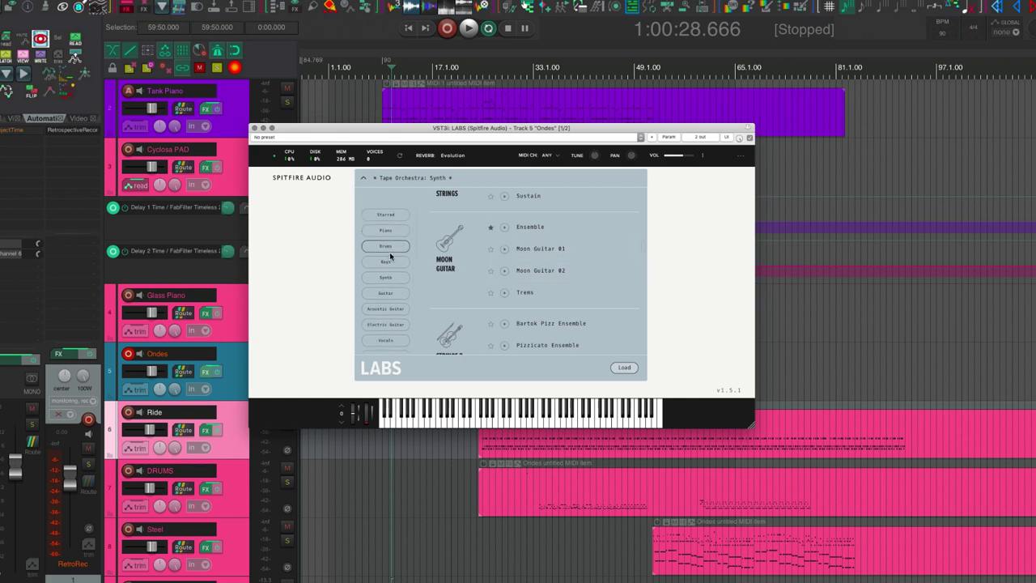
pyautogui.click(386, 215)
pyautogui.scroll(-5, 554, 281)
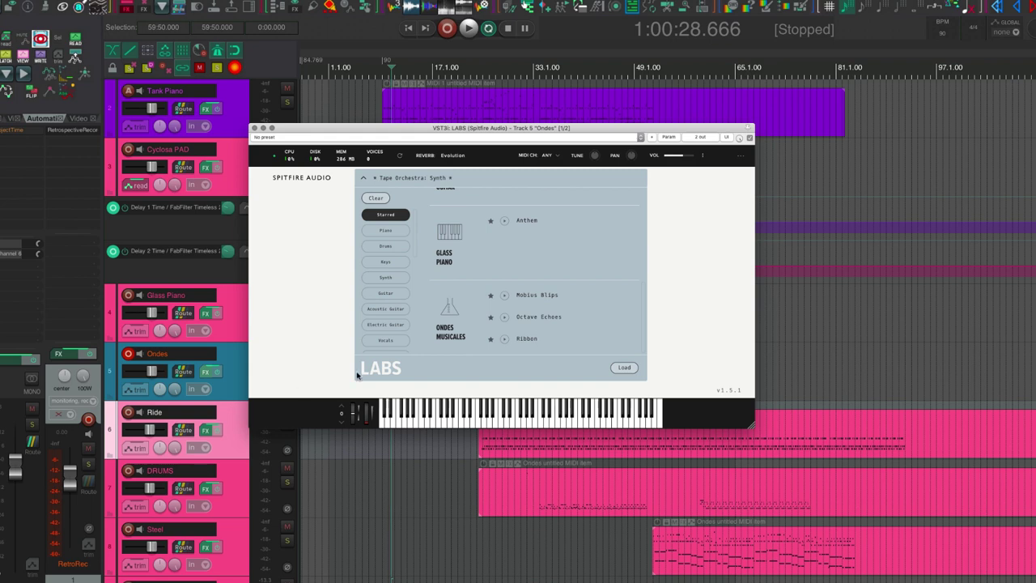
# Collapse the preset browser to play a note on the keyboard, and reopen it to look further through the list.
pyautogui.click(364, 178)
pyautogui.click(465, 423)
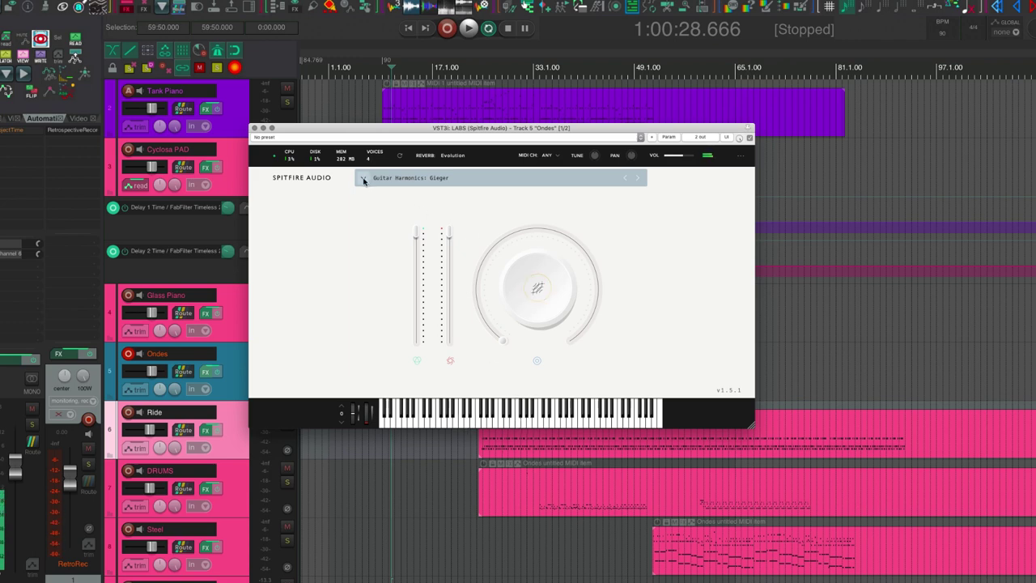
pyautogui.click(364, 179)
pyautogui.moveTo(645, 200); pyautogui.dragTo(643, 243)
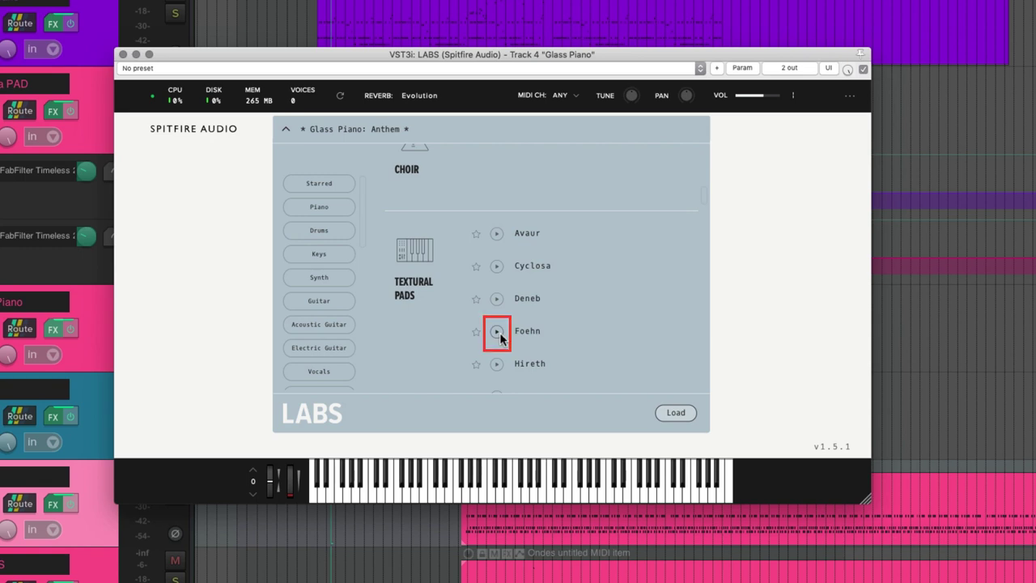
# Load the Textural Pads preset Foehn on the Glass Piano track, and replace it with Cyclosa.
pyautogui.click(498, 334)
pyautogui.click(678, 413)
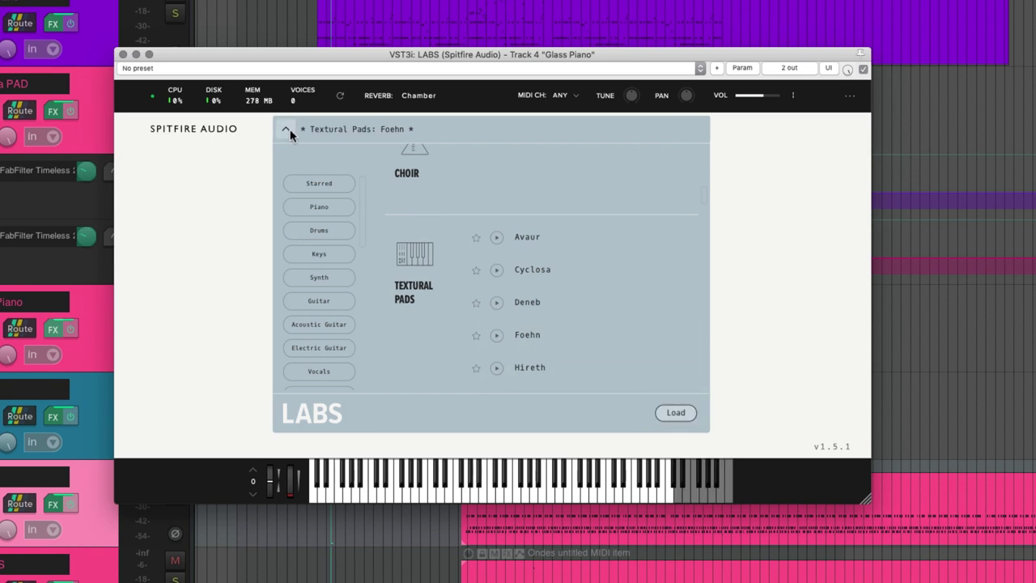
pyautogui.doubleClick(548, 278)
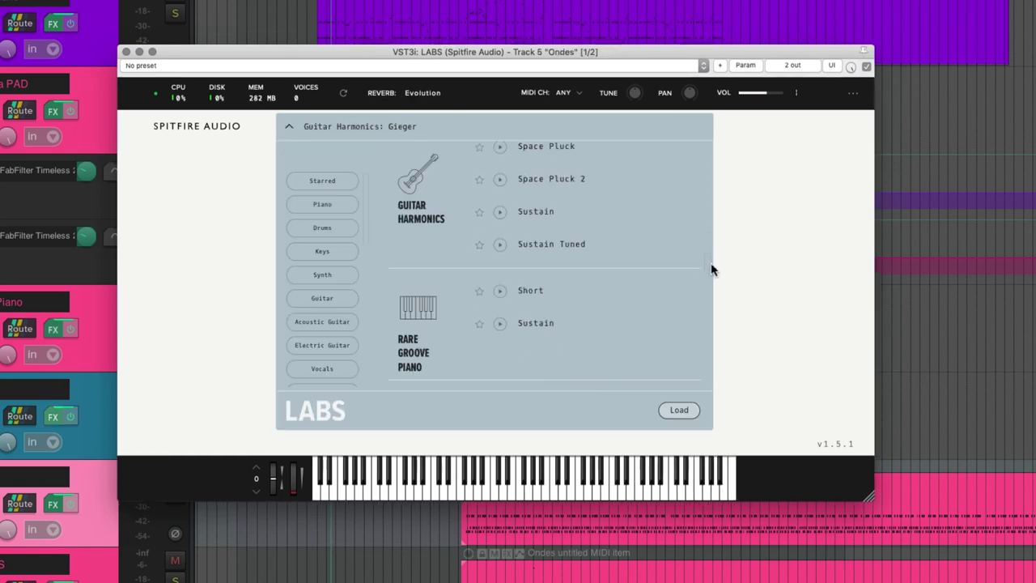
# Scan the Ondes preset list from Guitar Harmonics to Autoharp, and examine the plugin's voices, preload, buffer and tuning settings.
pyautogui.scroll(-5, 710, 265)
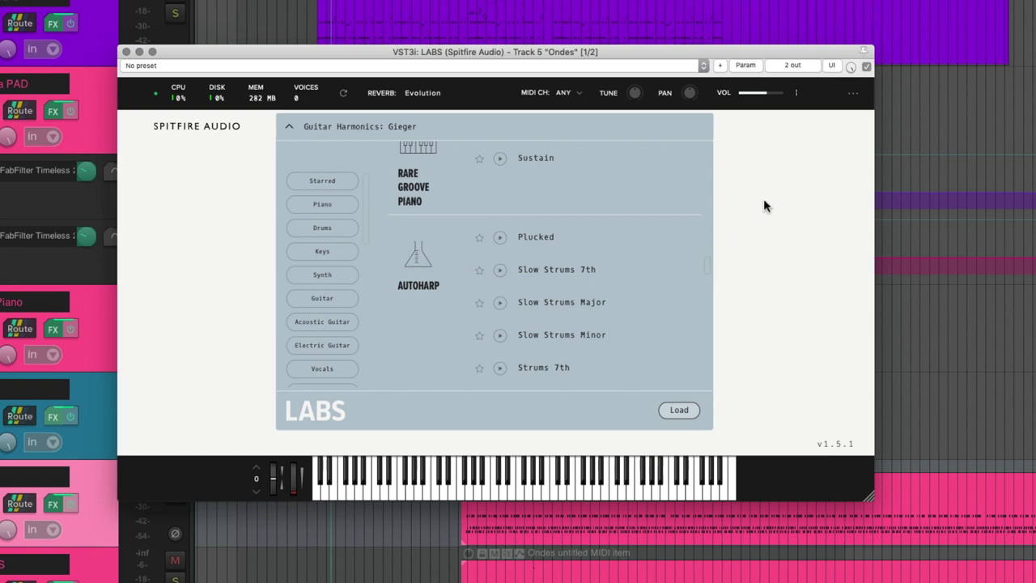
pyautogui.click(855, 95)
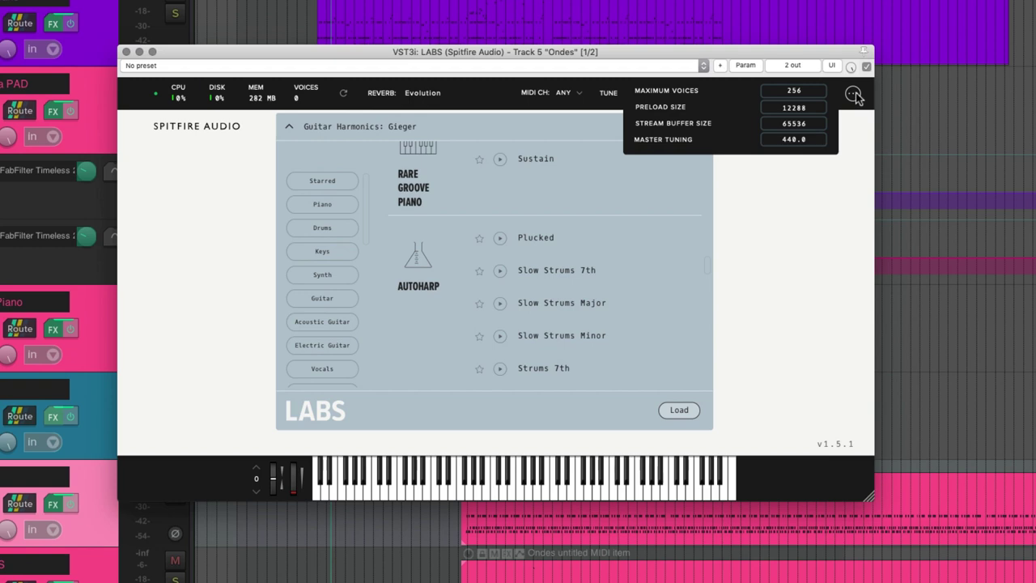
pyautogui.click(855, 95)
# Filter the Glass Piano presets by Electric Guitar, and play the Electric Guitars demo on the LABS website in the browser.
pyautogui.click(318, 347)
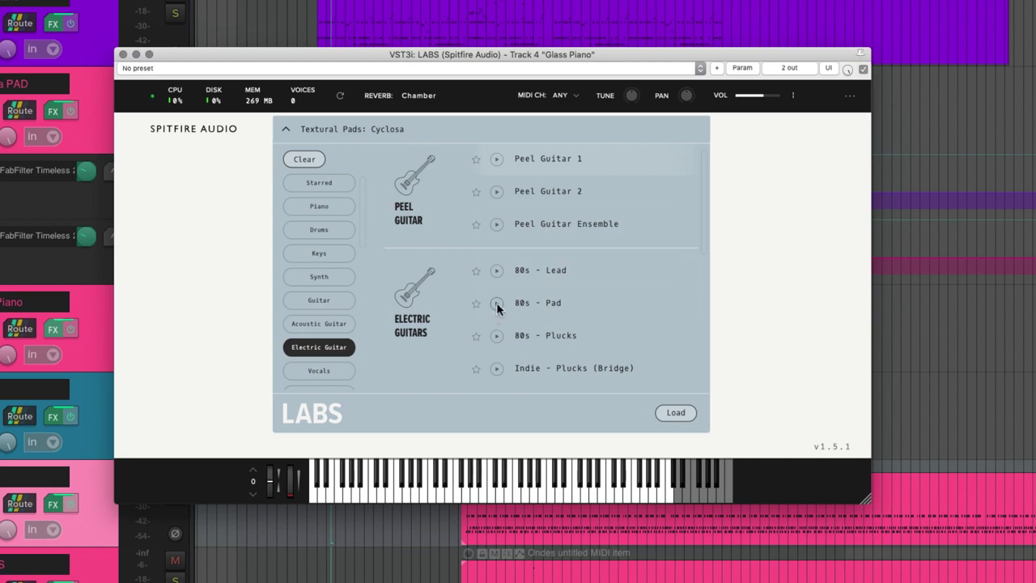
pyautogui.scroll(-1, 508, 315)
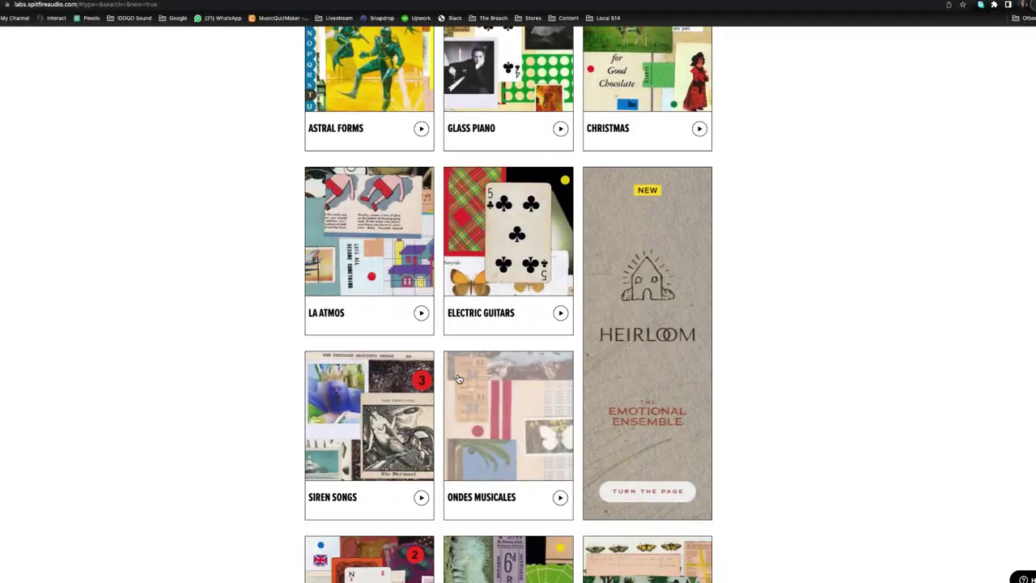
pyautogui.scroll(-2, 457, 379)
pyautogui.click(562, 234)
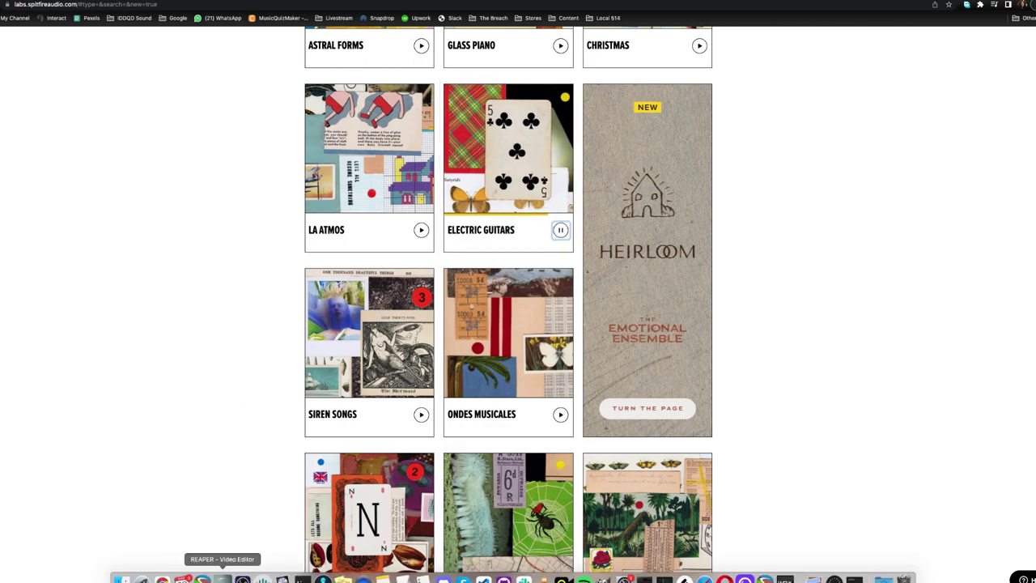
# Return to LABS in REAPER, filter the presets by Electric Guitar, and audition several Electric Guitars presets starting with 80s - Pad.
pyautogui.click(223, 578)
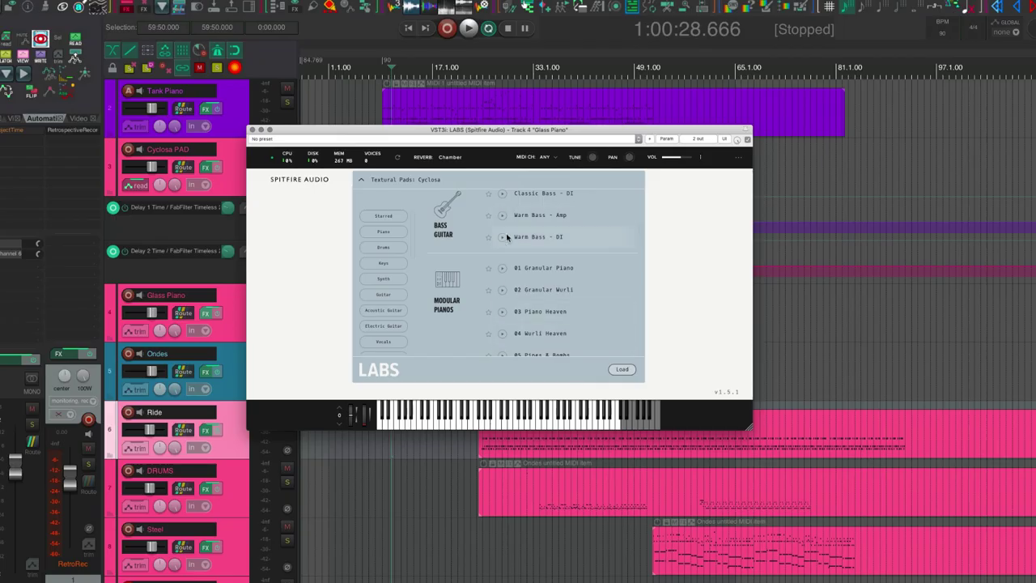
pyautogui.click(382, 325)
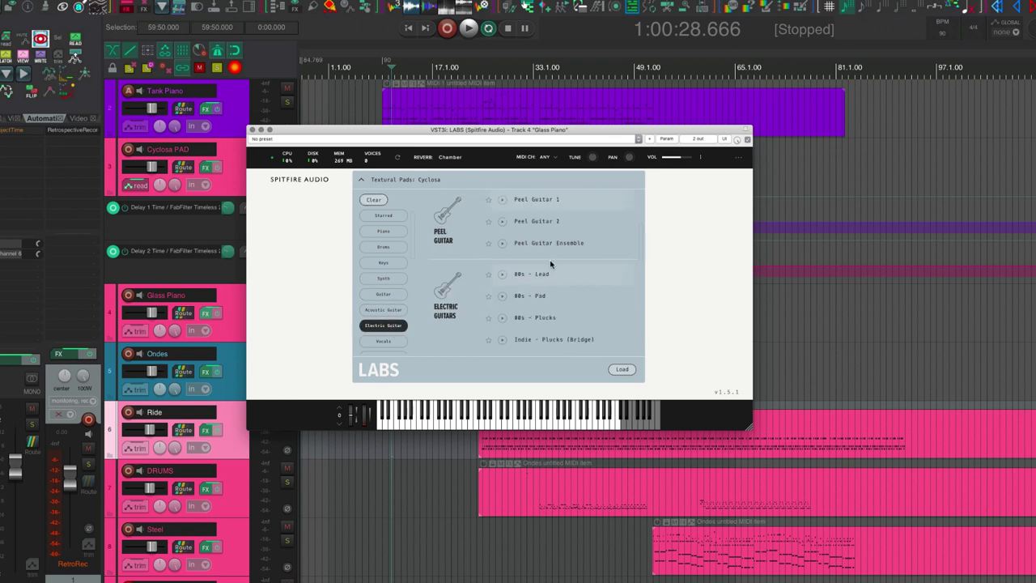
pyautogui.click(502, 296)
pyautogui.scroll(-1, 502, 301)
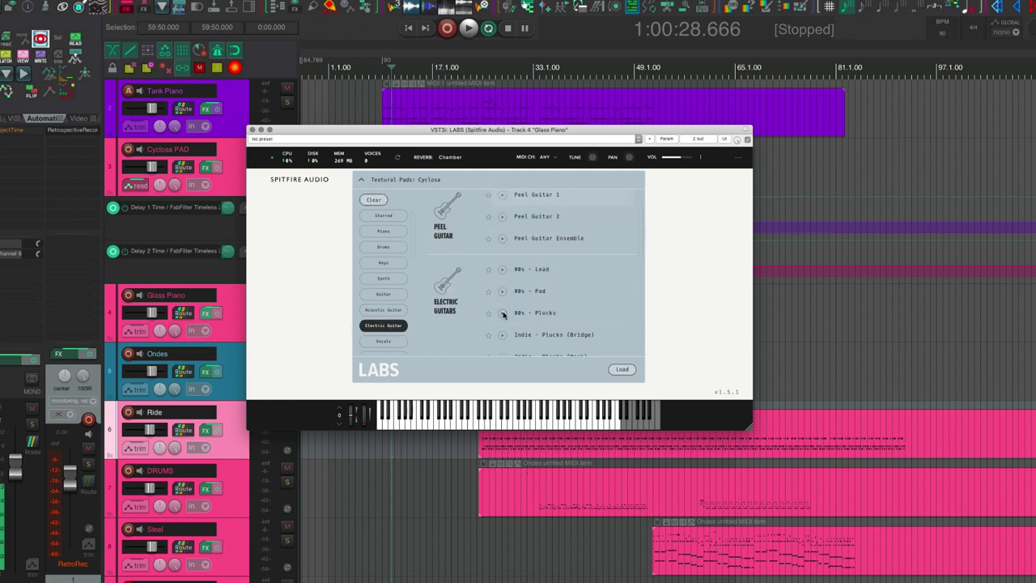
pyautogui.scroll(-1, 503, 315)
pyautogui.click(501, 313)
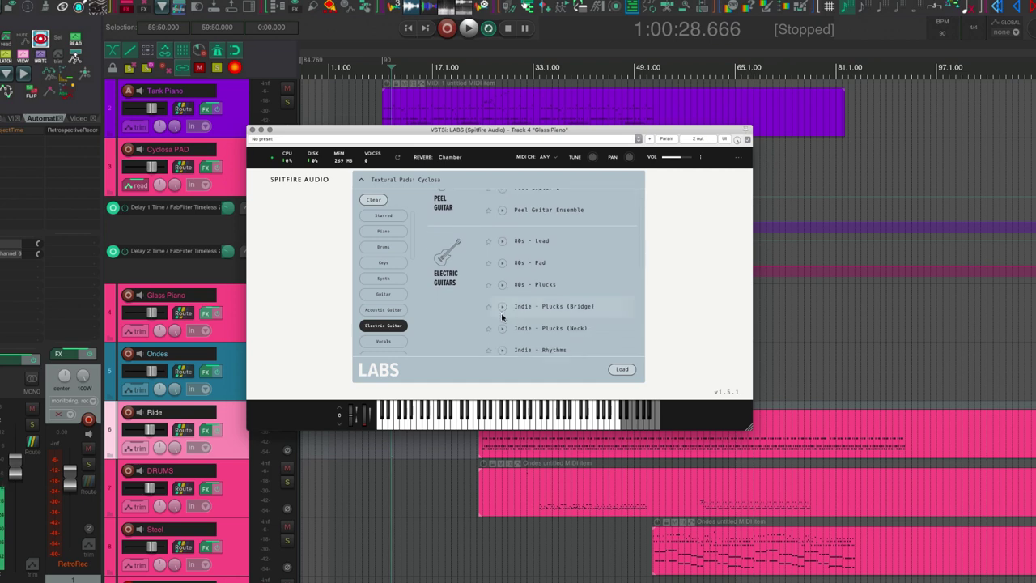
pyautogui.scroll(-1, 502, 328)
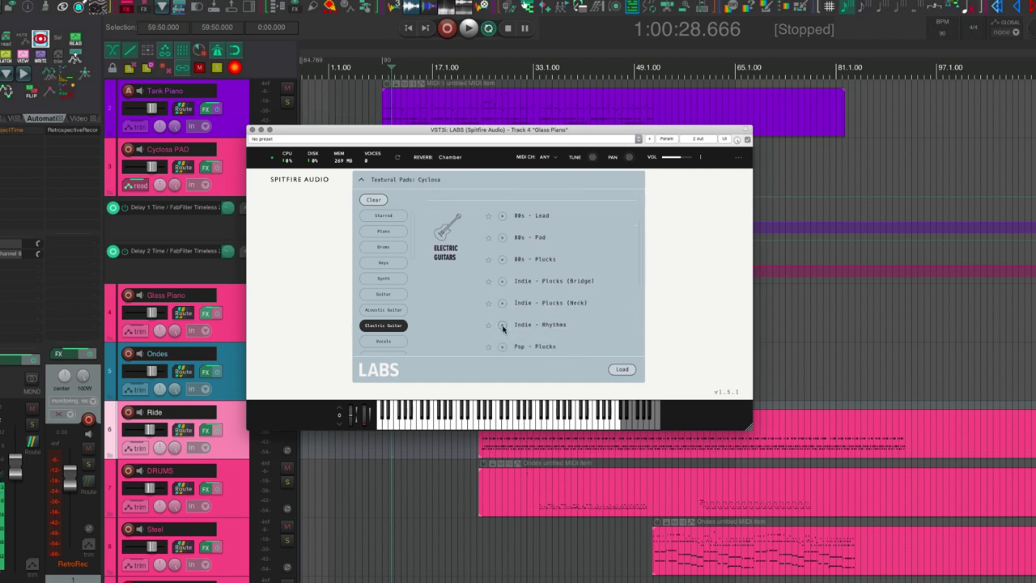
pyautogui.scroll(-1, 502, 323)
pyautogui.click(501, 204)
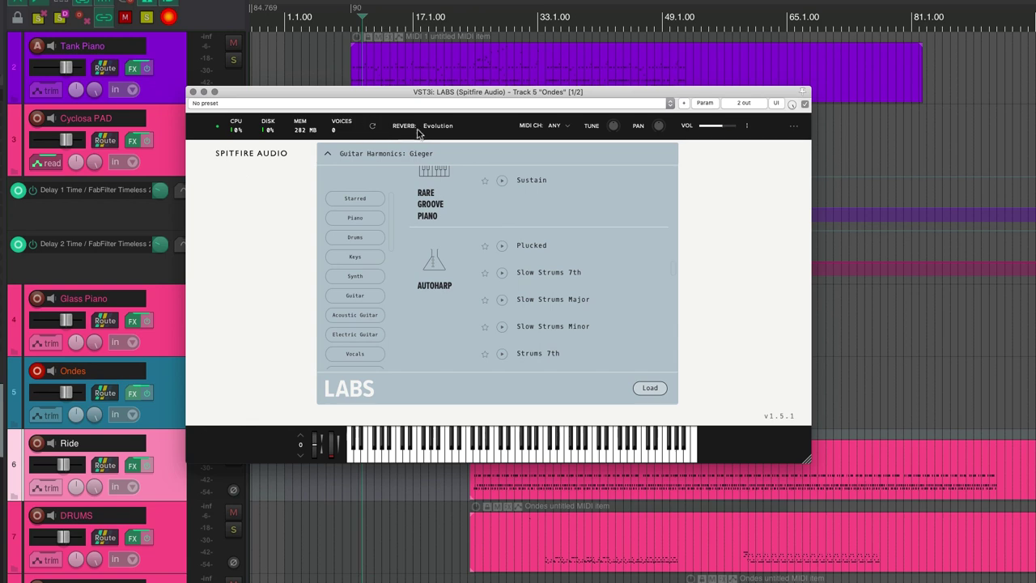
# Set the Ondes instrument's reverb to Plate, and look through the MIDI channel options while keeping ANY.
pyautogui.click(441, 126)
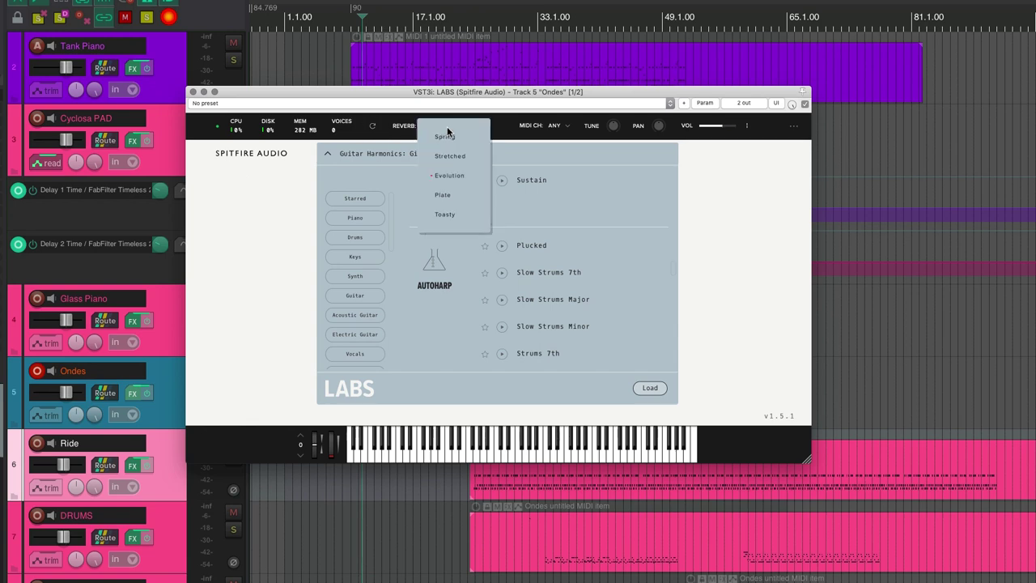
pyautogui.click(451, 195)
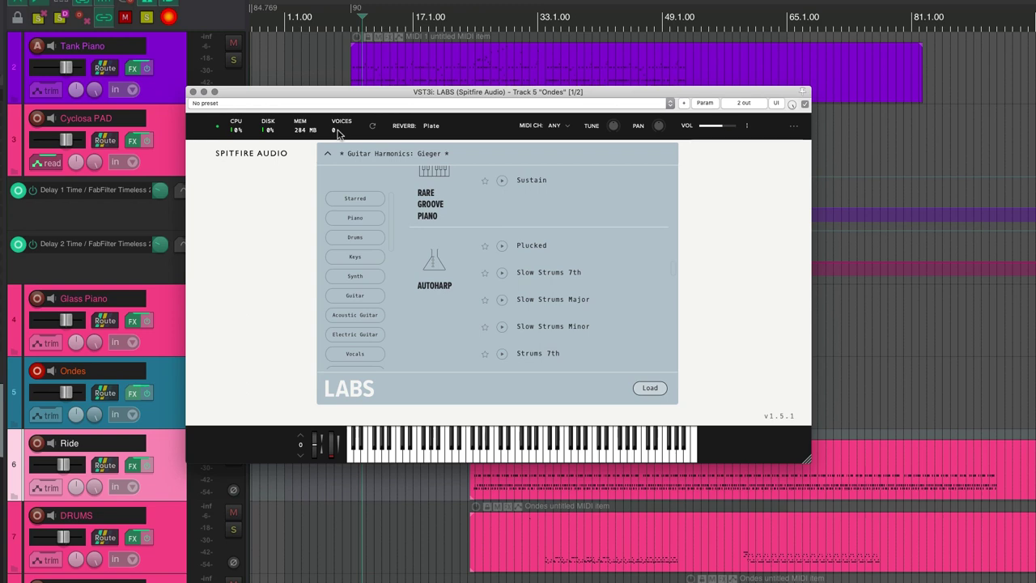
pyautogui.click(569, 127)
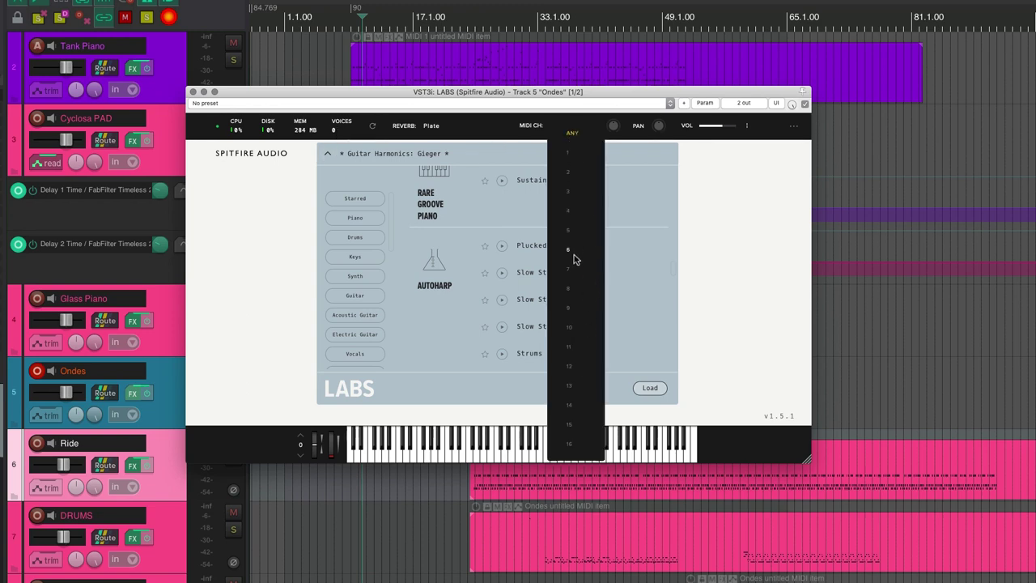
pyautogui.click(571, 132)
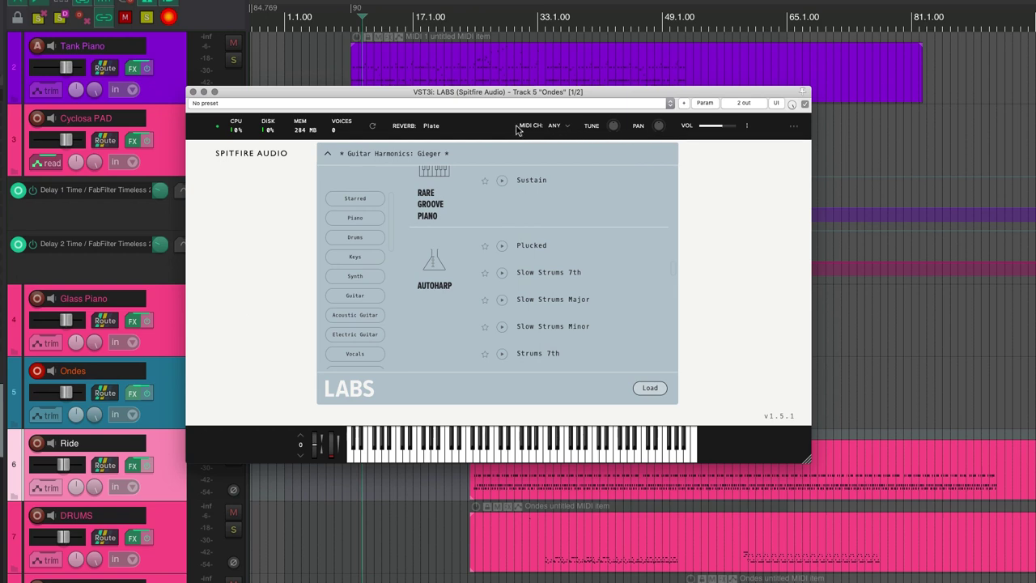
# Collapse the preset browser, close the Ondes LABS window, and open the Tank Piano track's effects chain.
pyautogui.click(328, 154)
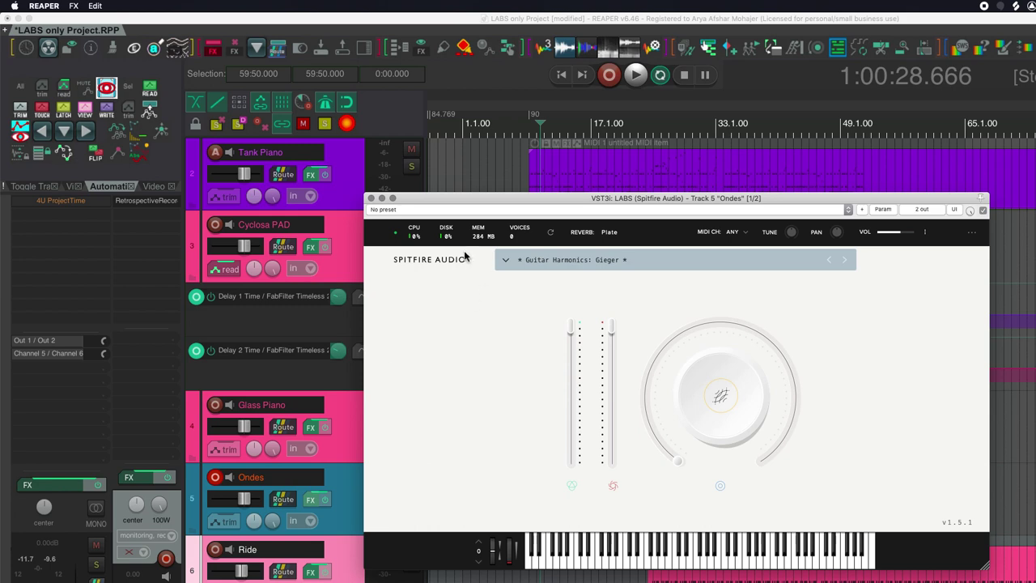
pyautogui.click(369, 198)
pyautogui.click(312, 174)
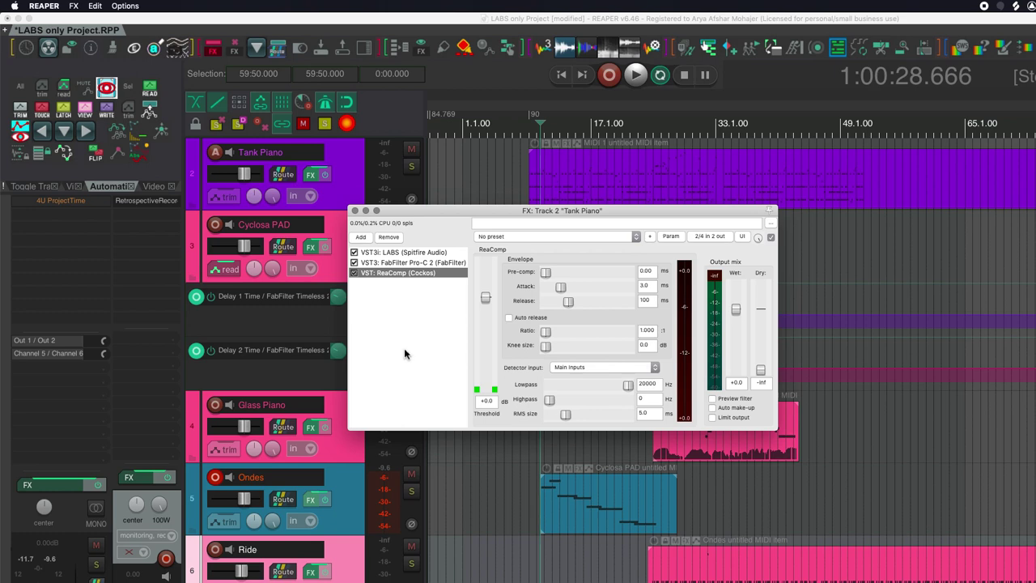
# Shape Tank Piano's Pro-Q 3 with a wide 6.93 dB boost near 152 Hz, a cut near 928 Hz and a high-shelf boost, and reselect LABS.
pyautogui.moveTo(568, 302); pyautogui.dragTo(564, 346)
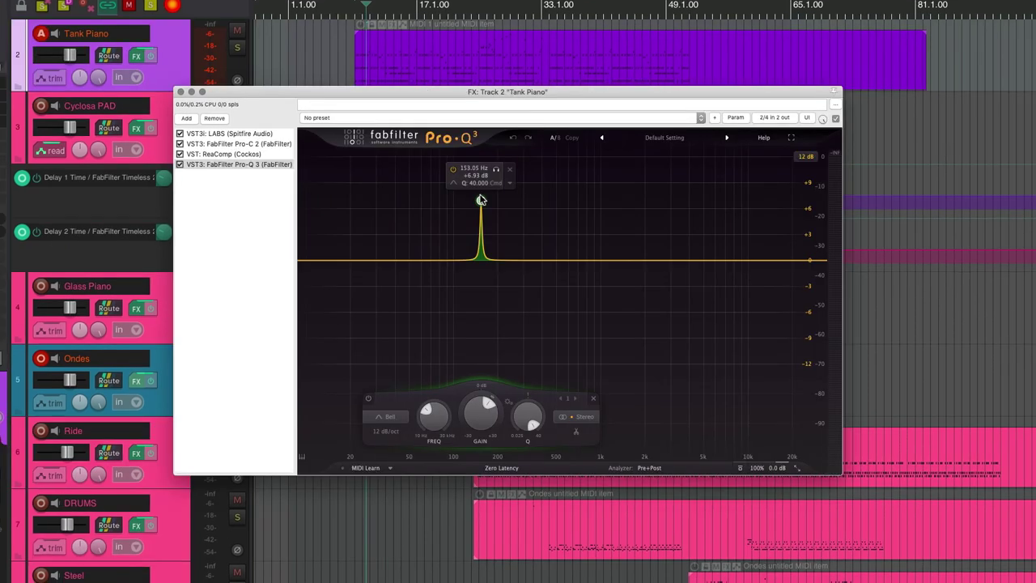
pyautogui.scroll(-10, 481, 200)
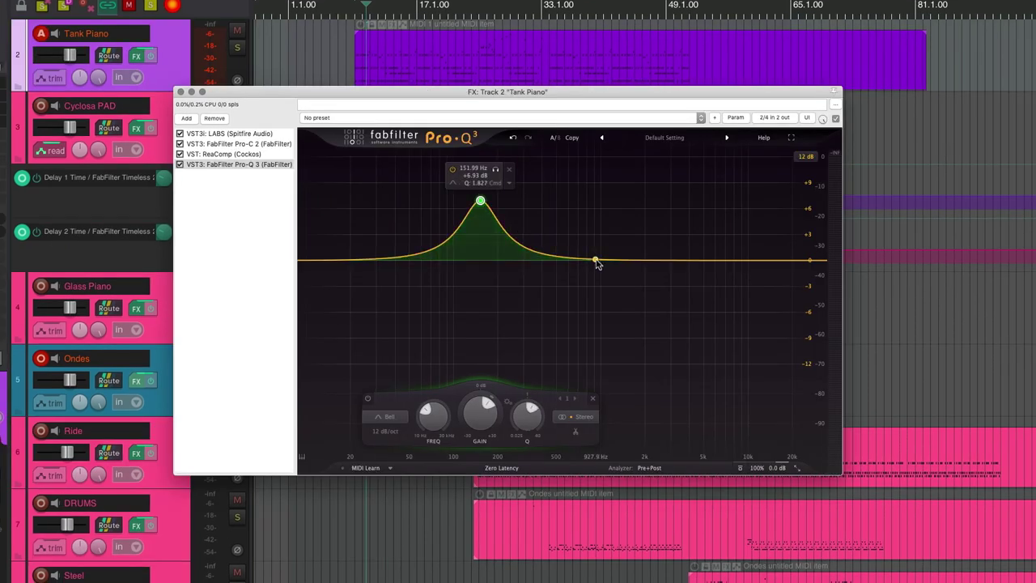
pyautogui.moveTo(596, 262); pyautogui.dragTo(597, 323)
pyautogui.moveTo(772, 261); pyautogui.dragTo(728, 218)
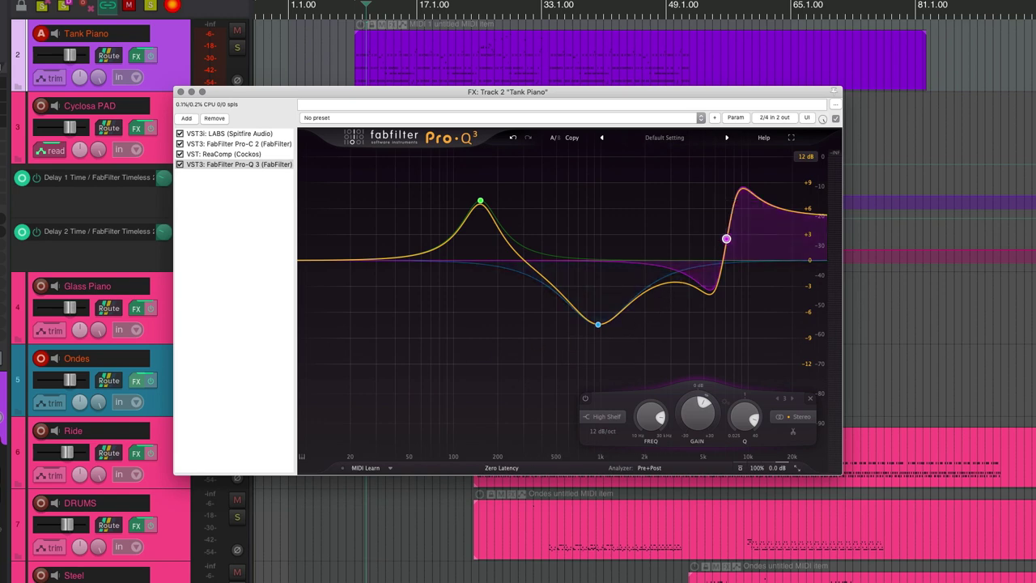
pyautogui.click(229, 133)
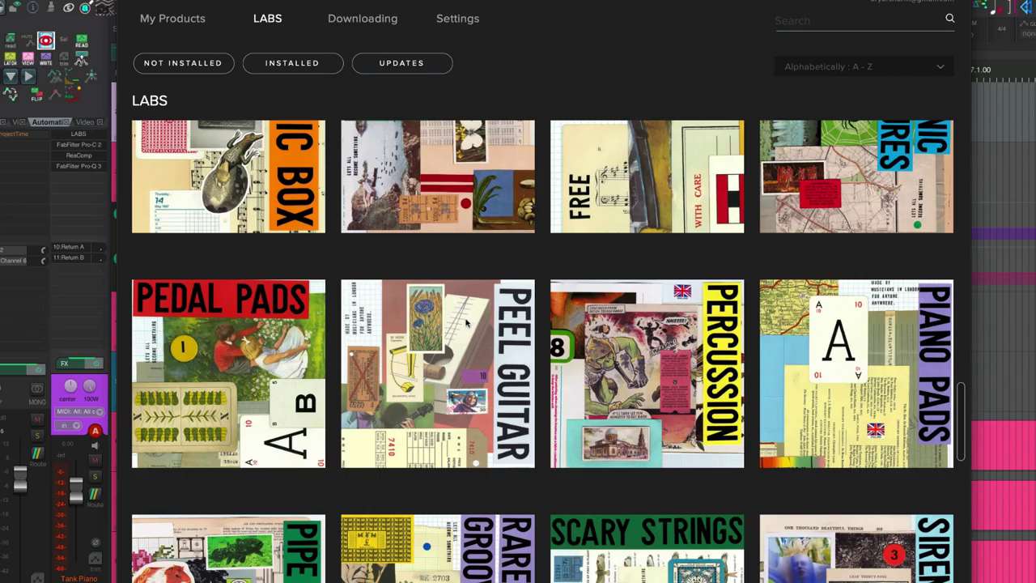
# Switch to the Spitfire Audio app, go to the start of the LABS library, and examine the Astral Forms product page.
pyautogui.scroll(15, 465, 322)
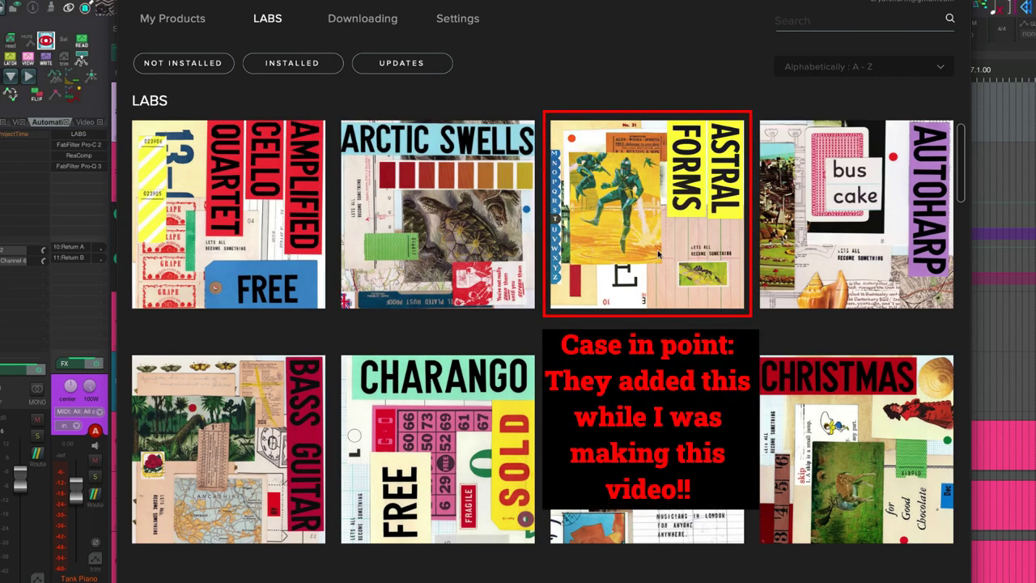
pyautogui.click(671, 293)
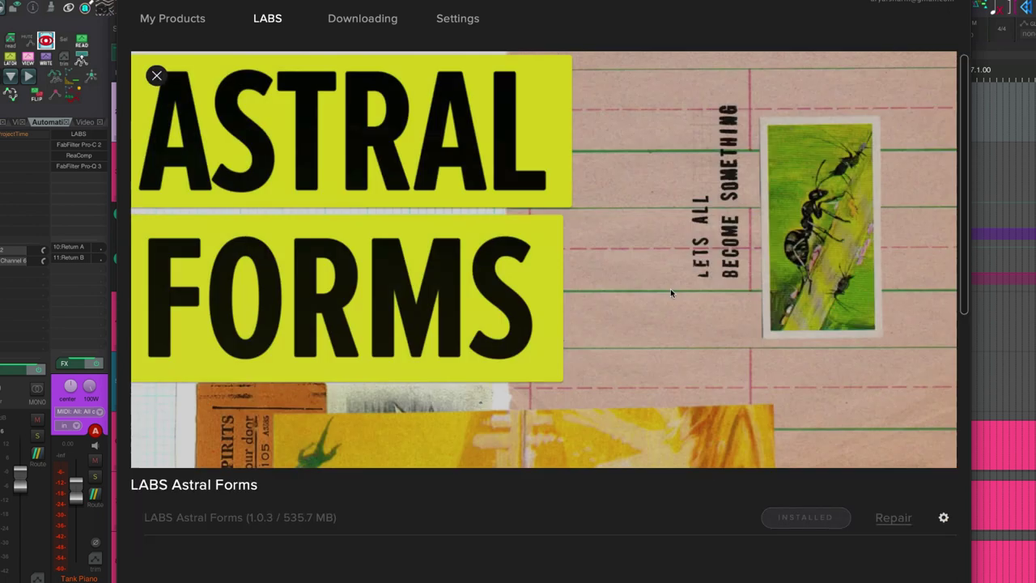
pyautogui.scroll(-5, 537, 504)
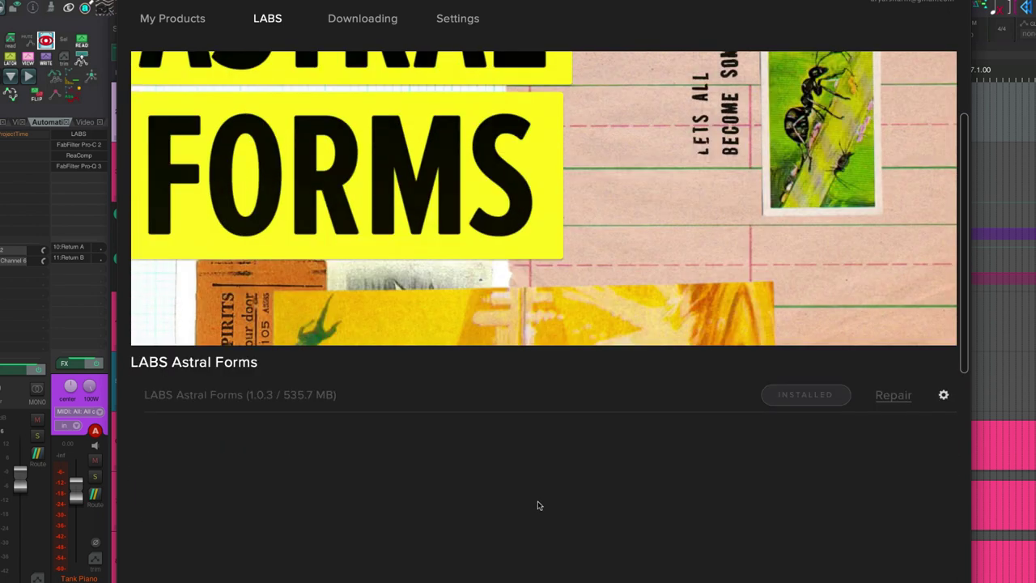
pyautogui.scroll(5, 536, 504)
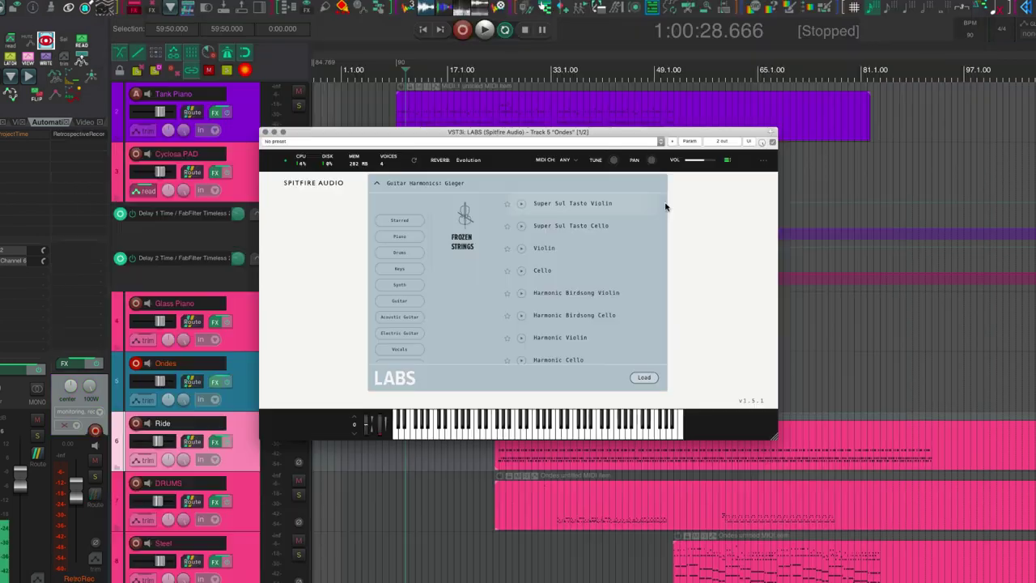
# Scan the plugin's unfiltered presets from Frozen Strings past Siren Songs, and examine the sorting options in the Spitfire Audio app for comparison.
pyautogui.scroll(-5, 664, 208)
pyautogui.scroll(-15, 661, 223)
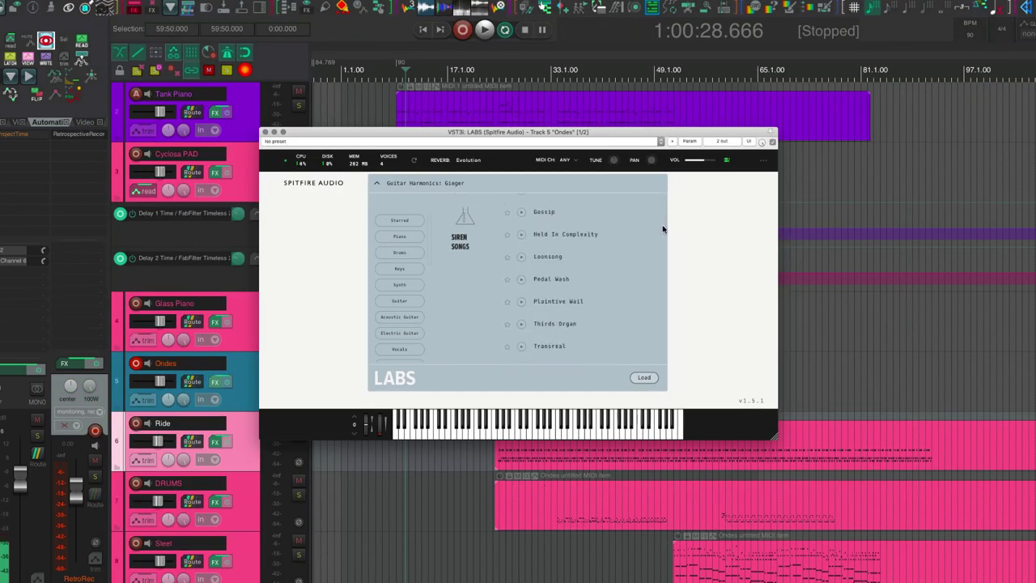
pyautogui.scroll(-5, 662, 246)
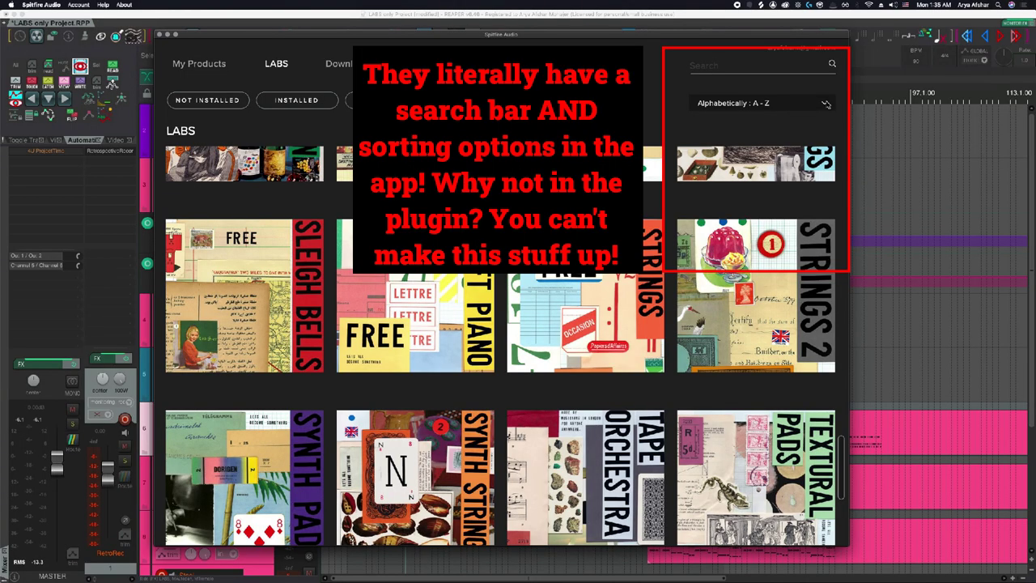
pyautogui.click(804, 107)
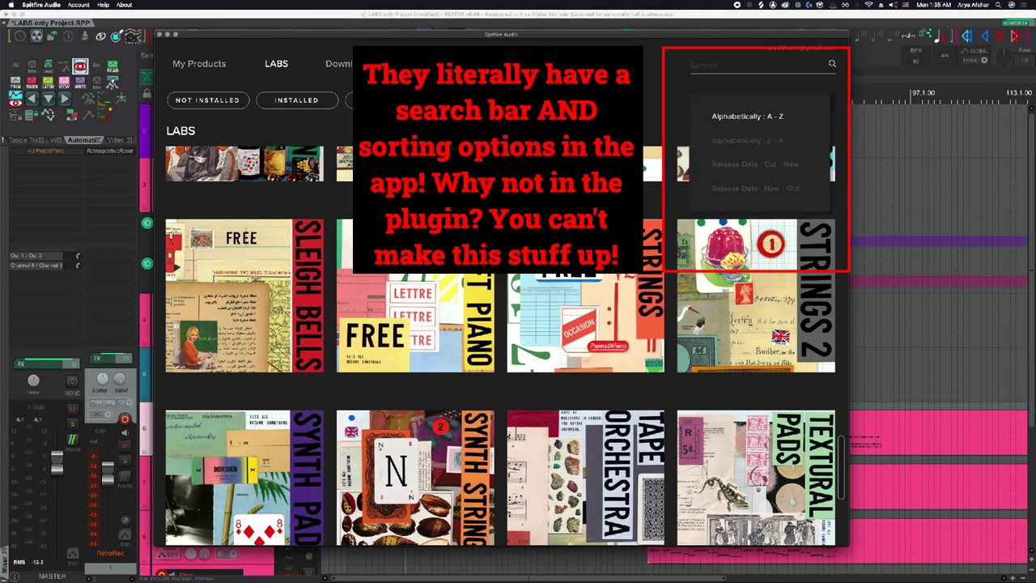
pyautogui.press('Escape')
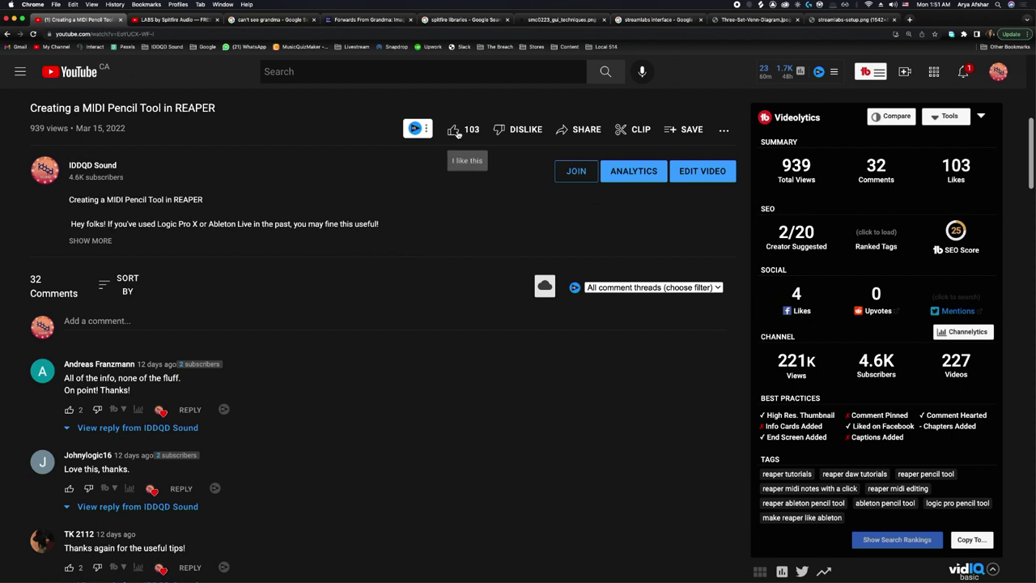
# Switch to YouTube in Chrome and like the video "Creating a MIDI Pencil Tool in REAPER".
pyautogui.click(457, 133)
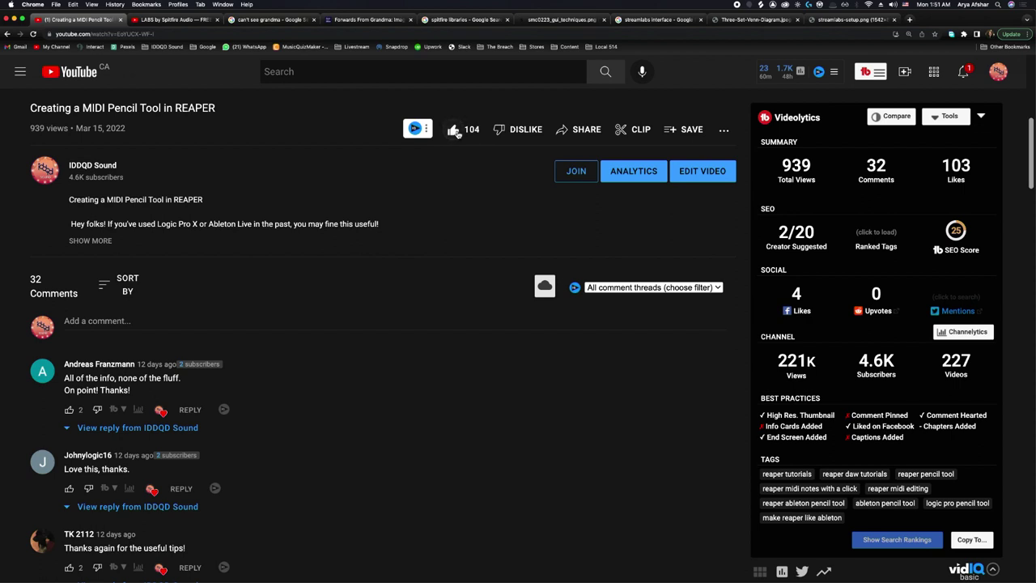